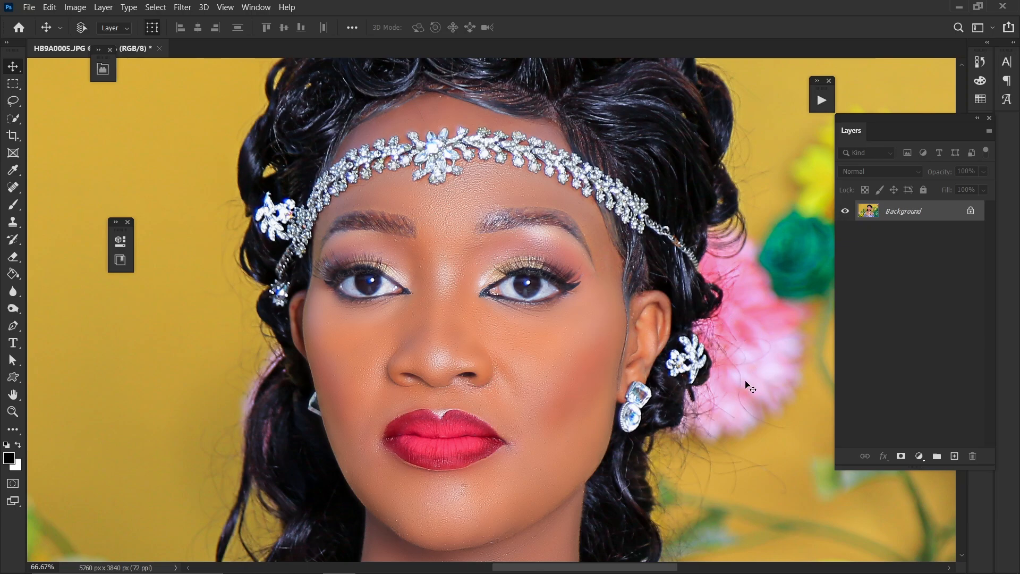
# Inspect the skin texture across the face at close zoom levels
pyautogui.hotkey('ctrl', '+')
pyautogui.hotkey('ctrl', '+')
pyautogui.moveTo(628, 440); pyautogui.dragTo(513, 282)
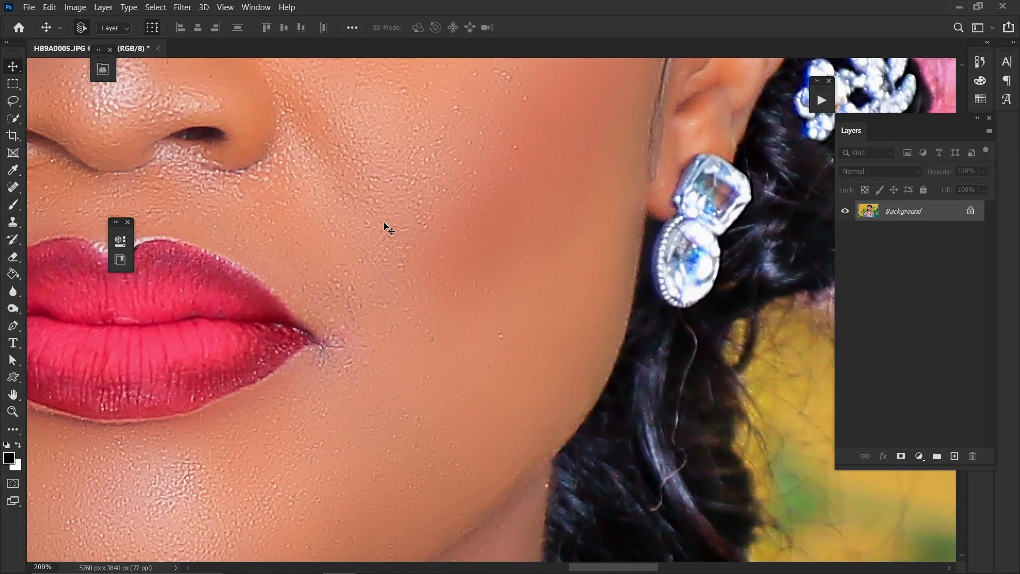
pyautogui.moveTo(387, 225); pyautogui.dragTo(470, 291)
pyautogui.moveTo(313, 245); pyautogui.dragTo(510, 391)
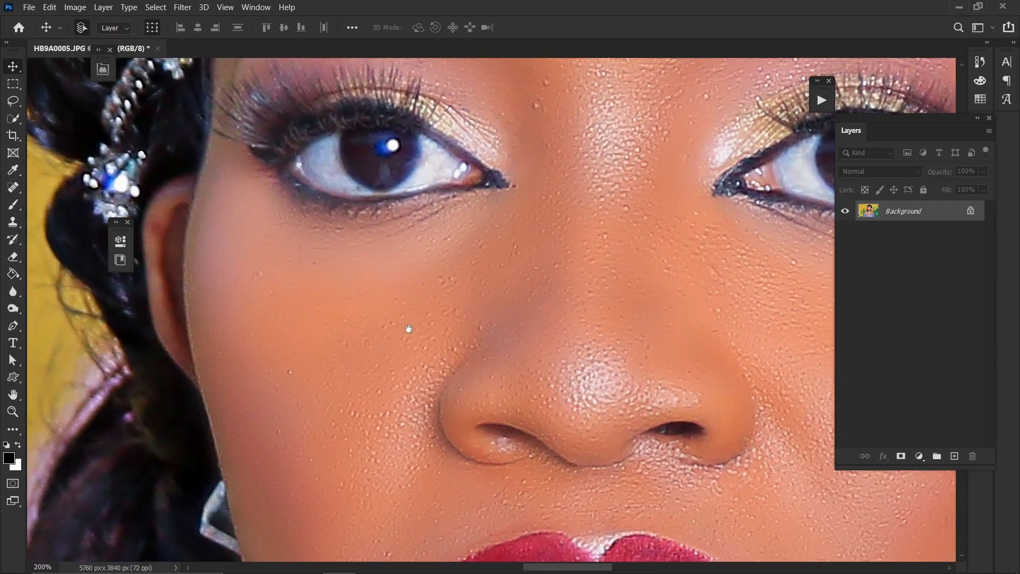
pyautogui.hotkey('ctrl', '-')
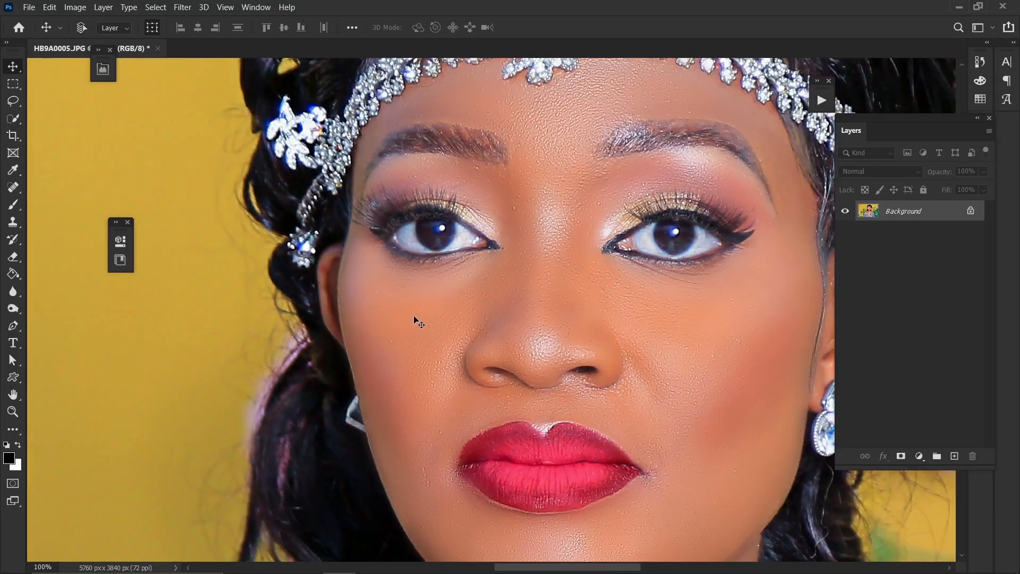
pyautogui.moveTo(533, 349); pyautogui.dragTo(329, 312)
pyautogui.hotkey('ctrl', '+')
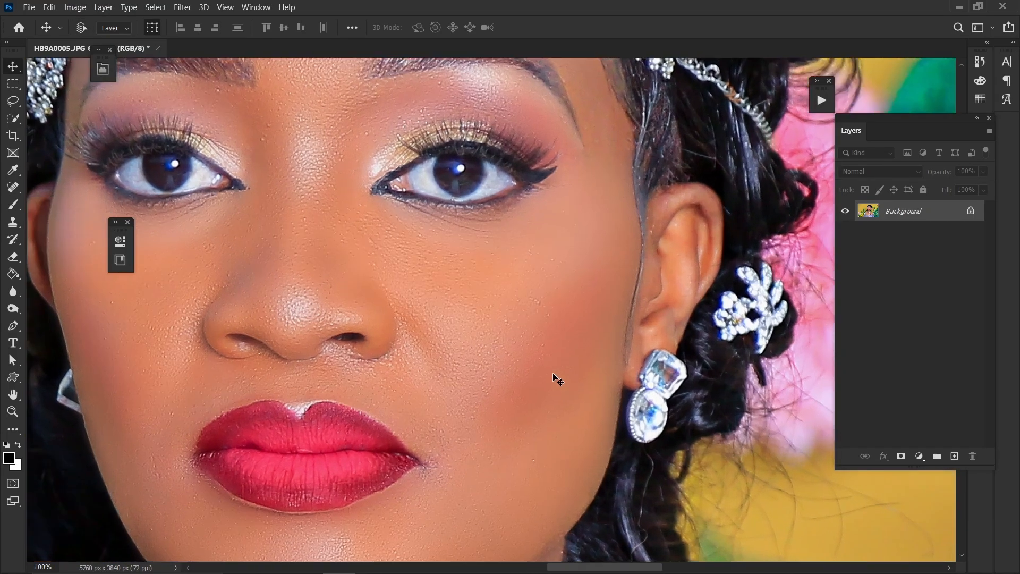
pyautogui.hotkey('ctrl', '-')
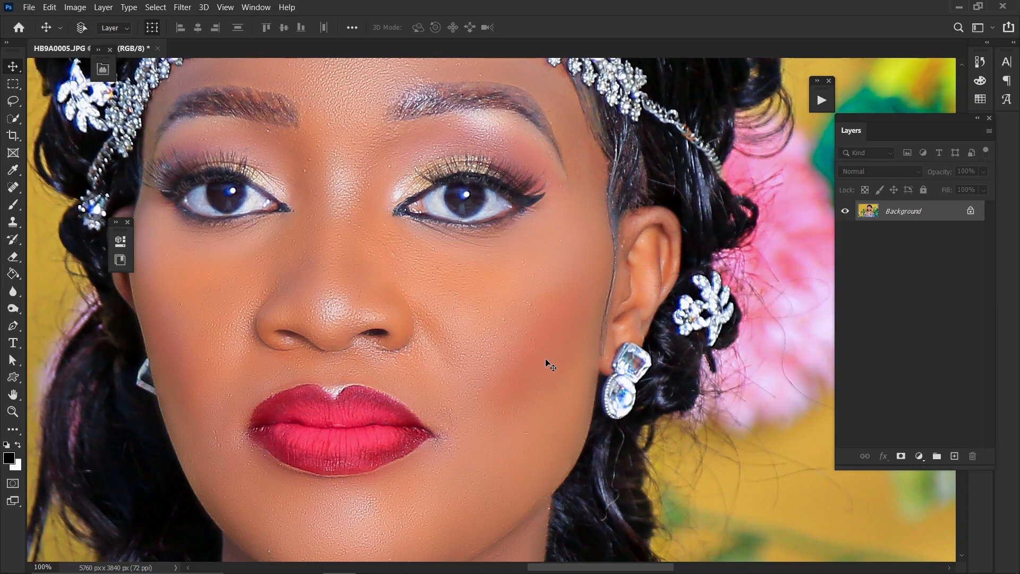
pyautogui.hotkey('ctrl', '-')
pyautogui.moveTo(399, 271); pyautogui.dragTo(464, 367)
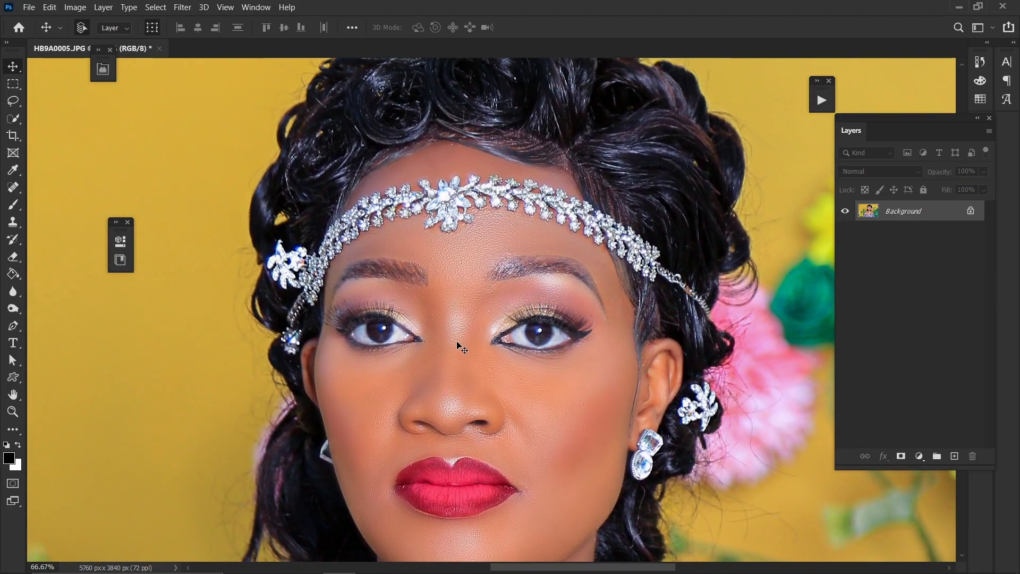
pyautogui.moveTo(491, 329); pyautogui.dragTo(475, 288)
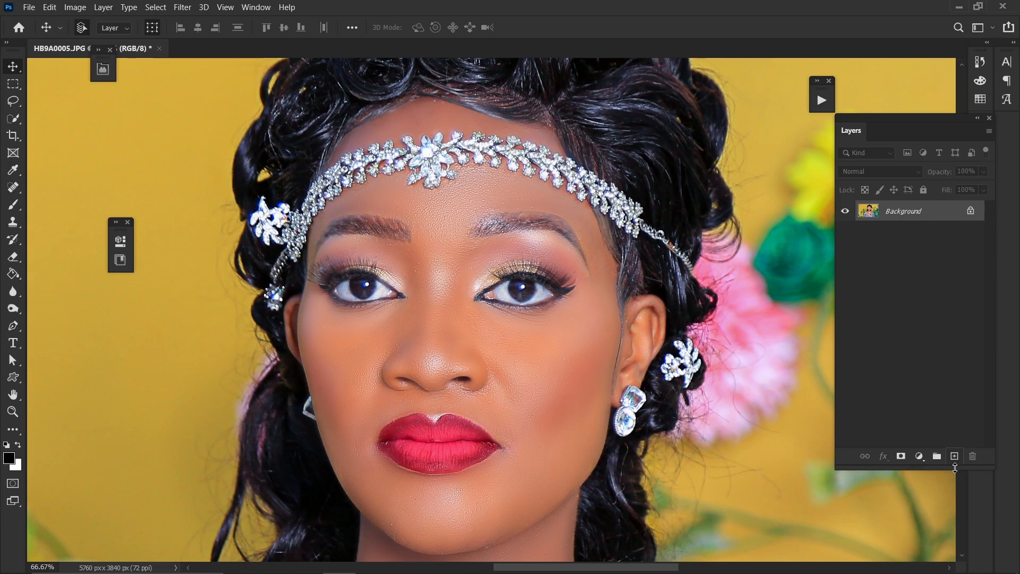
# Create a new empty layer above the Background
pyautogui.moveTo(949, 470); pyautogui.dragTo(945, 301)
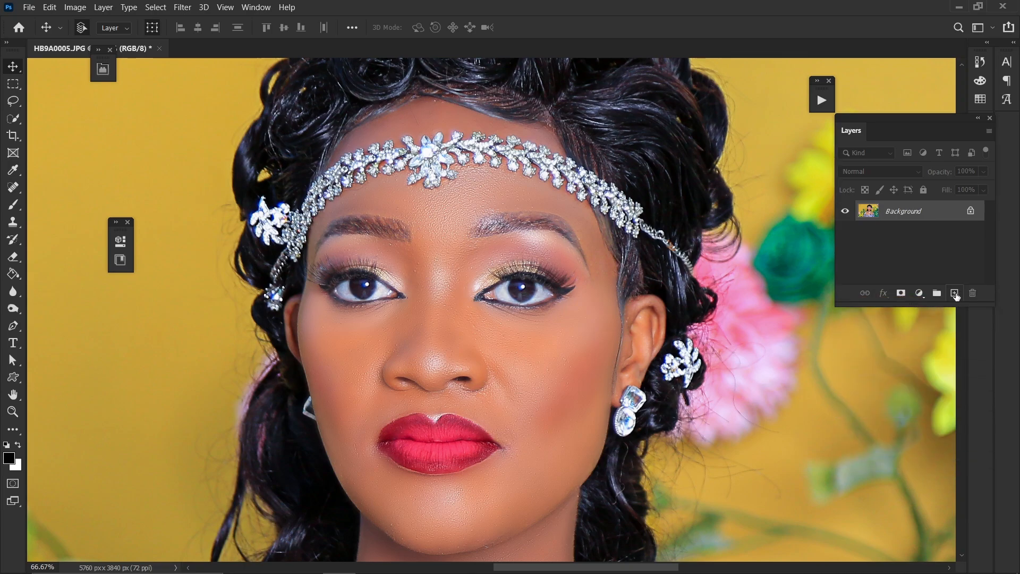
pyautogui.click(955, 293)
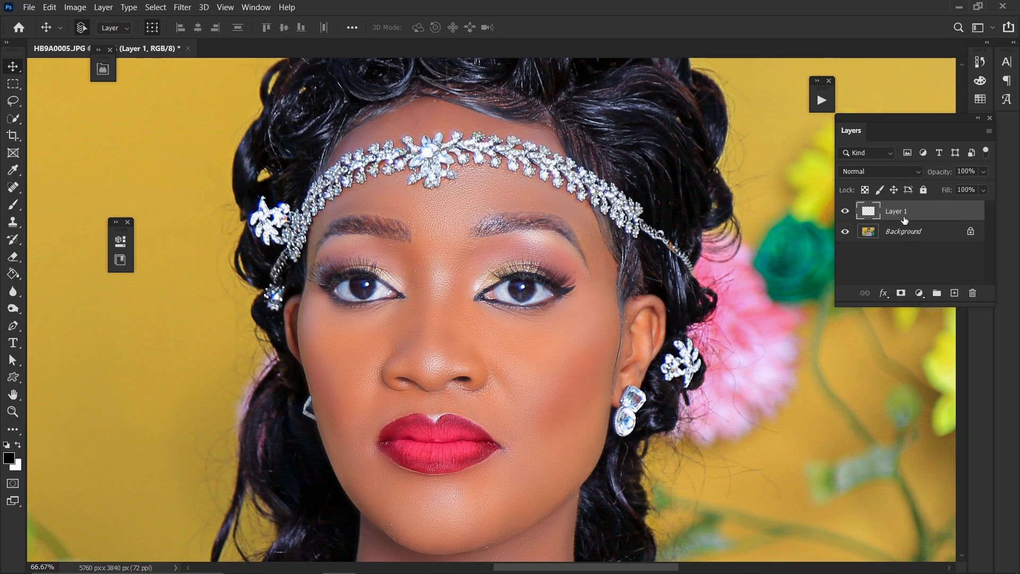
# Fill the new layer with 50% Gray at Normal mode and 100% opacity
pyautogui.click(56, 13)
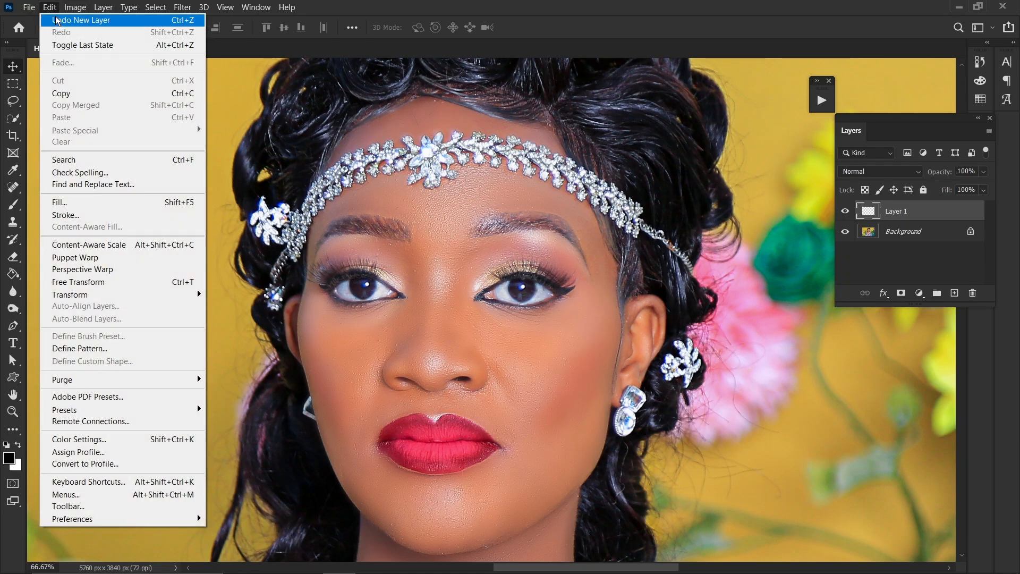
pyautogui.click(100, 201)
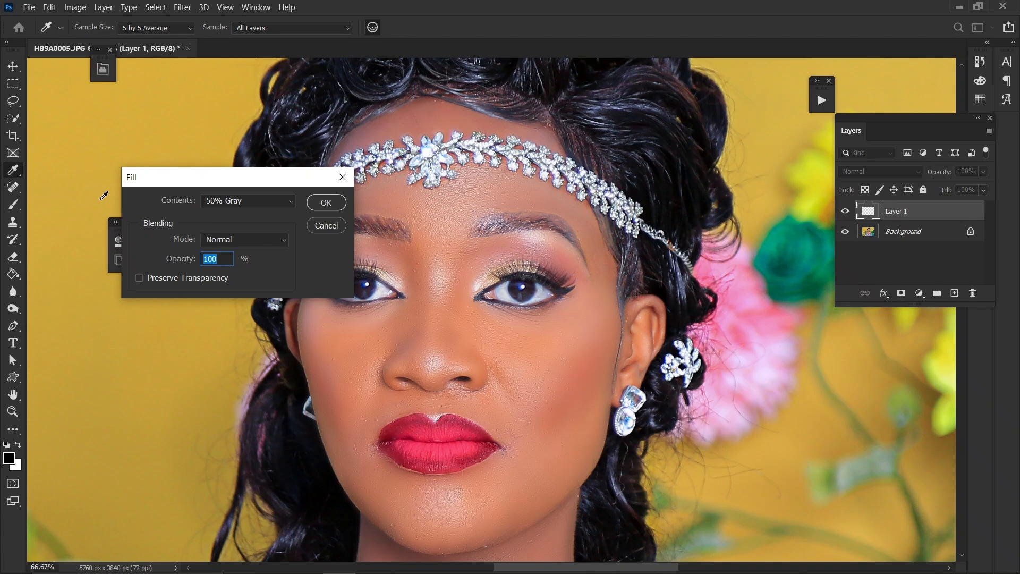
pyautogui.click(244, 200)
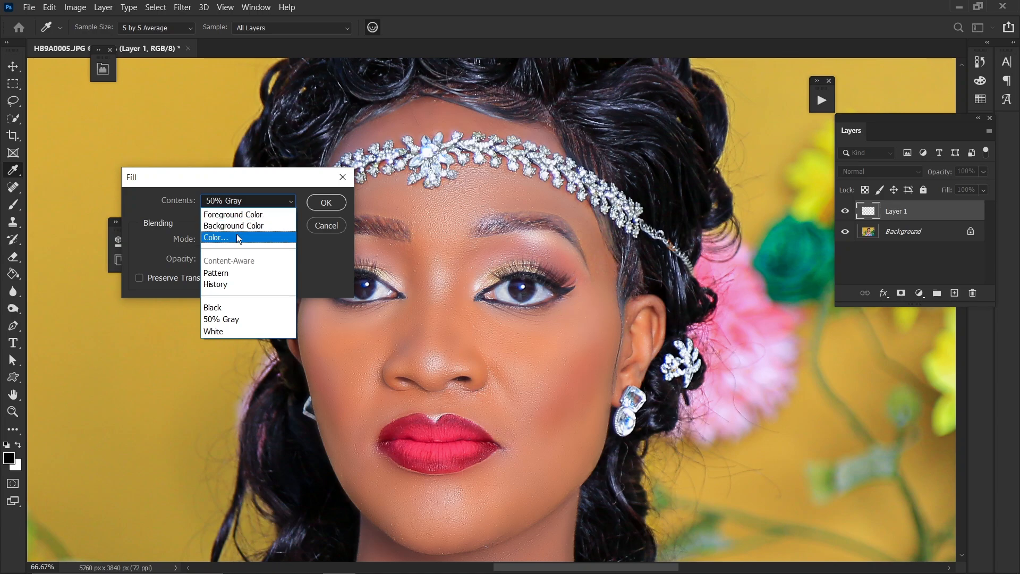
pyautogui.click(221, 322)
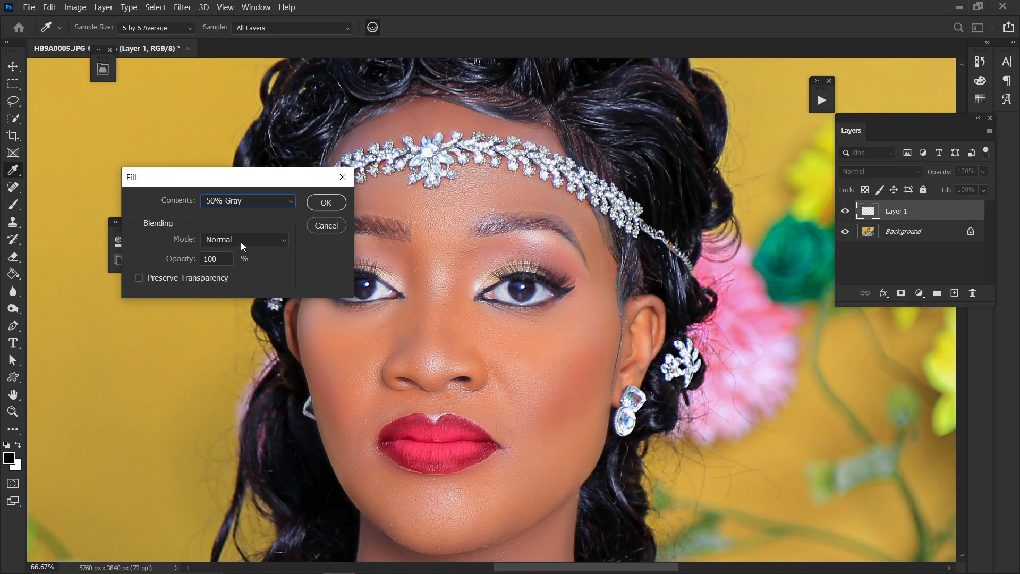
pyautogui.click(325, 203)
pyautogui.press('v')
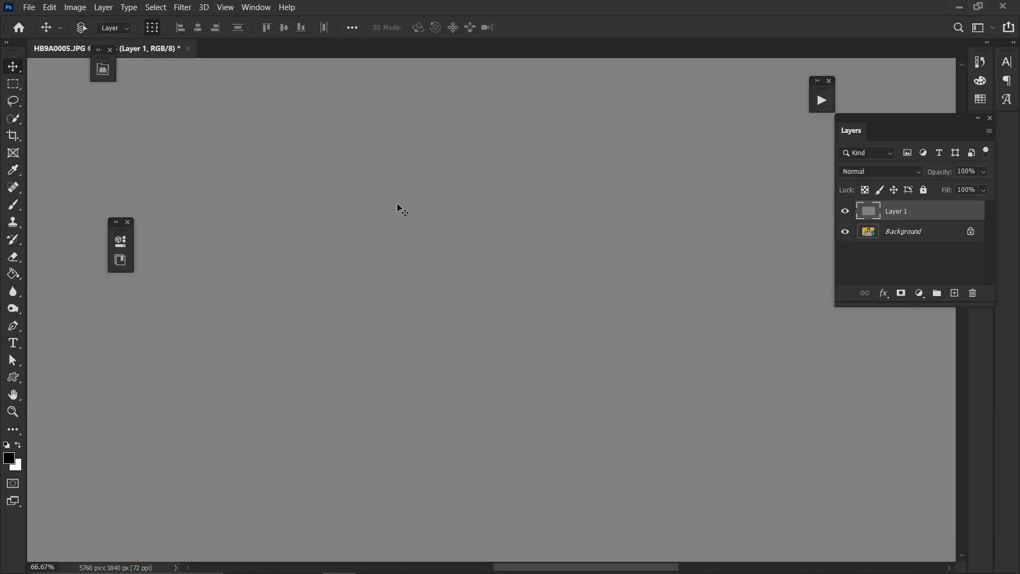
# Set the gray layer's blend mode to Overlay
pyautogui.scroll(-3, 627, 186)
pyautogui.scroll(-1, 624, 181)
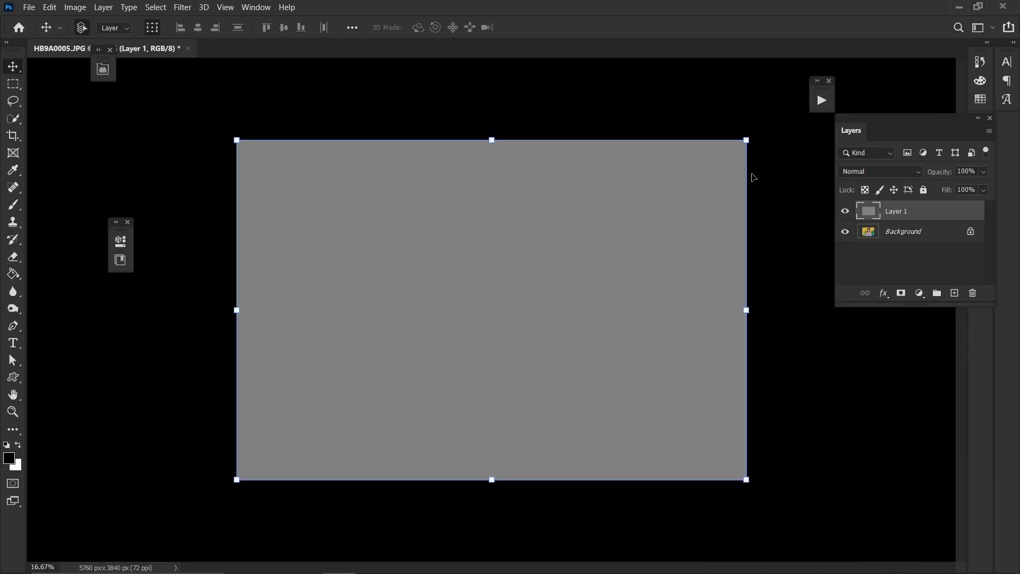
pyautogui.click(894, 171)
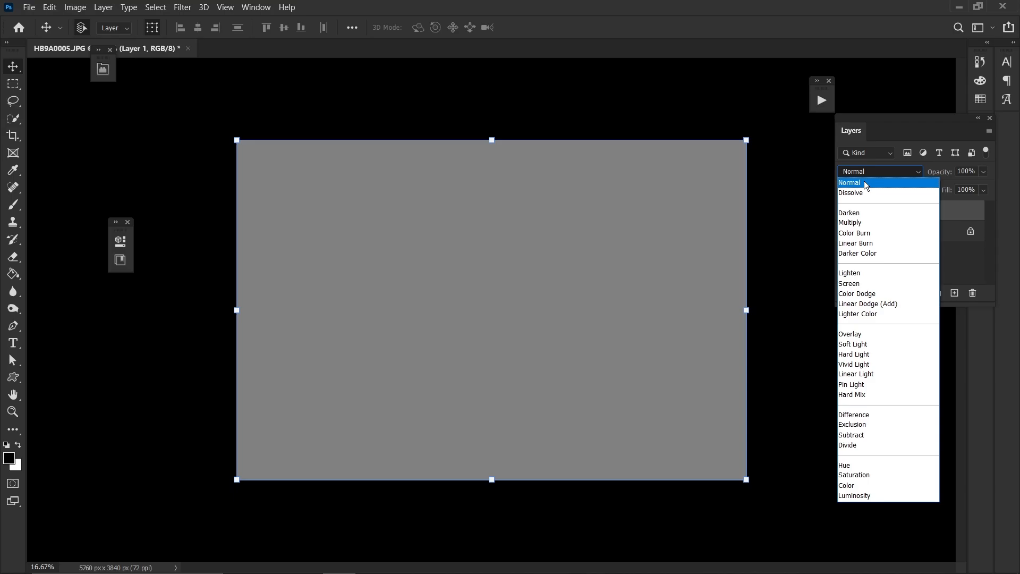
pyautogui.click(858, 336)
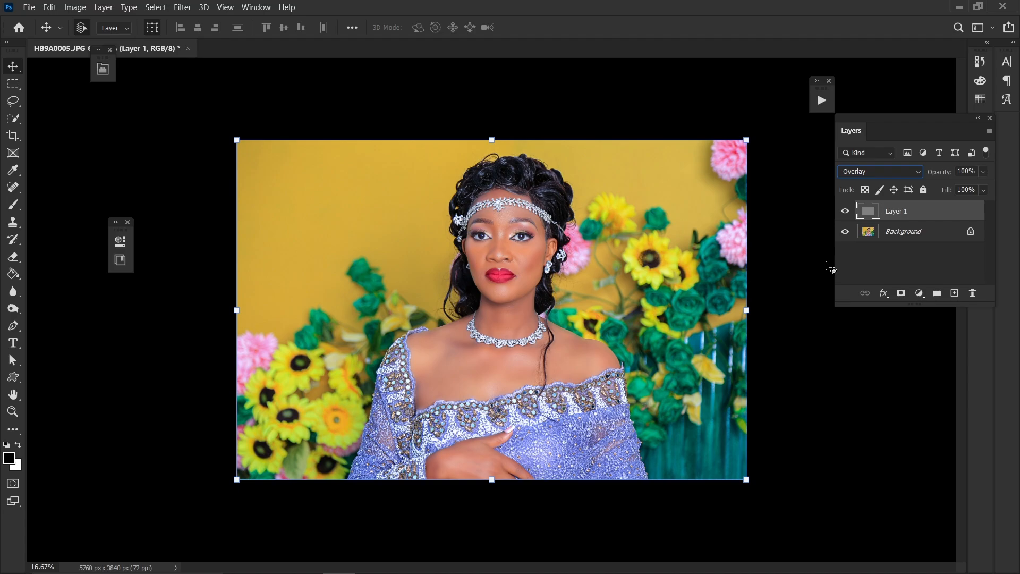
# Switch the gray layer's blend mode to Normal and back to Overlay to compare
pyautogui.click(885, 171)
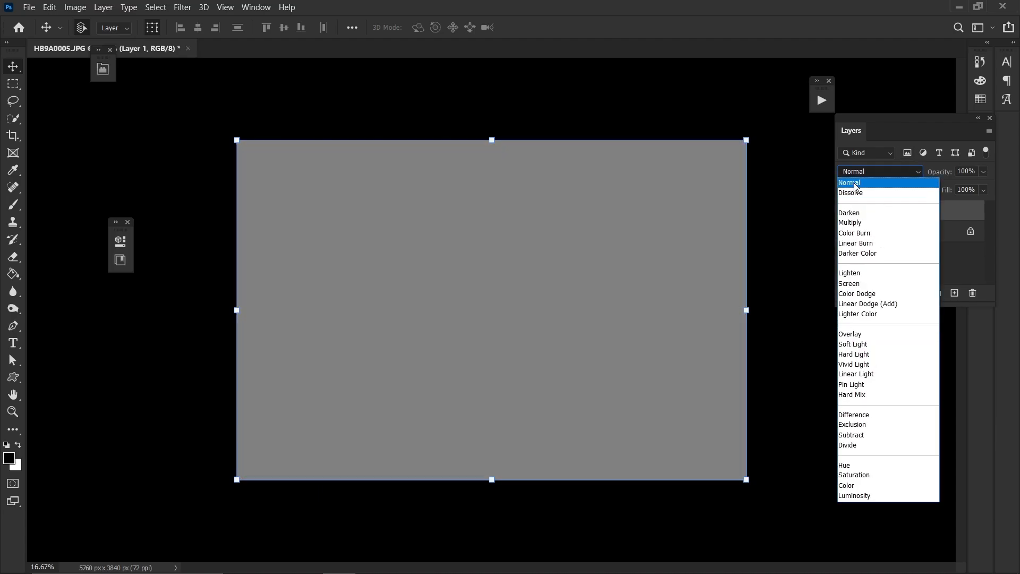
pyautogui.click(853, 183)
pyautogui.click(870, 169)
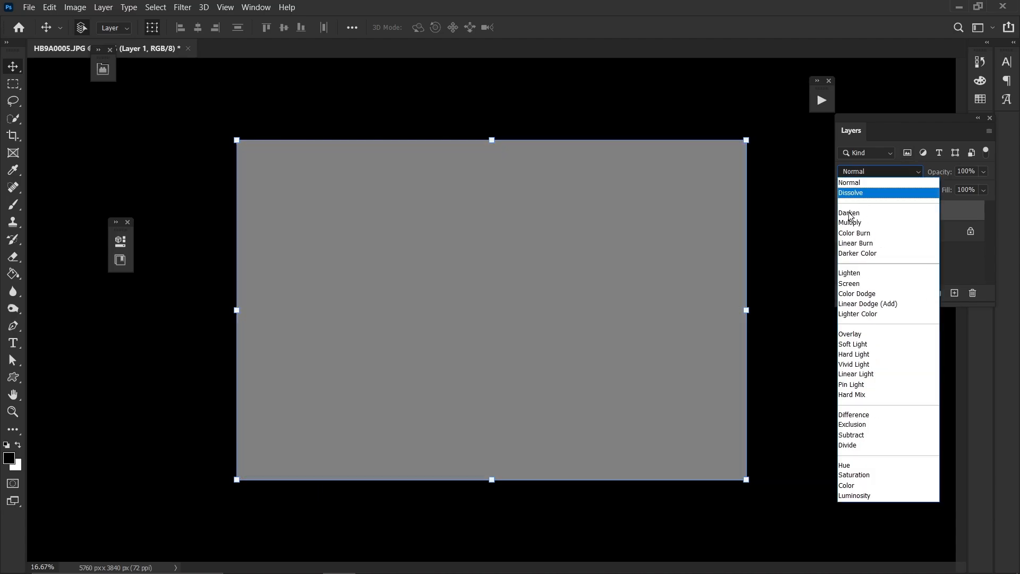
pyautogui.click(850, 334)
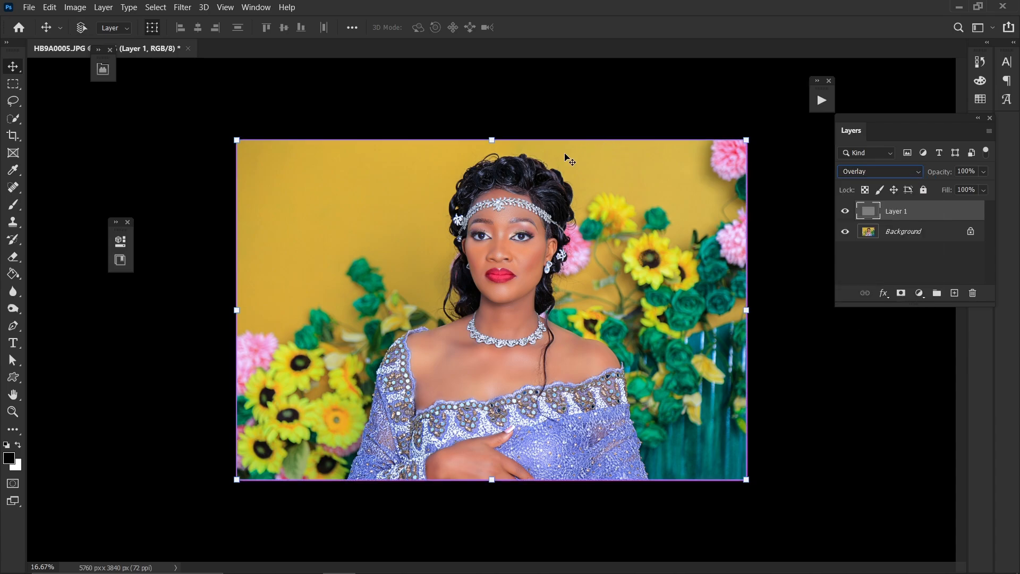
# Convert the gray overlay layer to a Smart Object
pyautogui.hotkey('ctrl', '+')
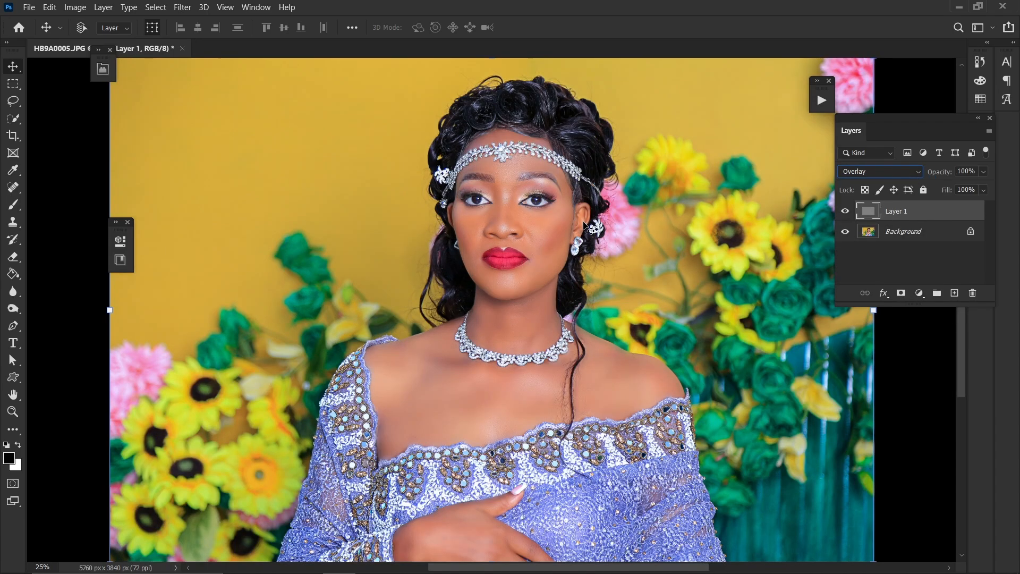
pyautogui.hotkey('ctrl', '+')
pyautogui.hotkey('ctrl', '+')
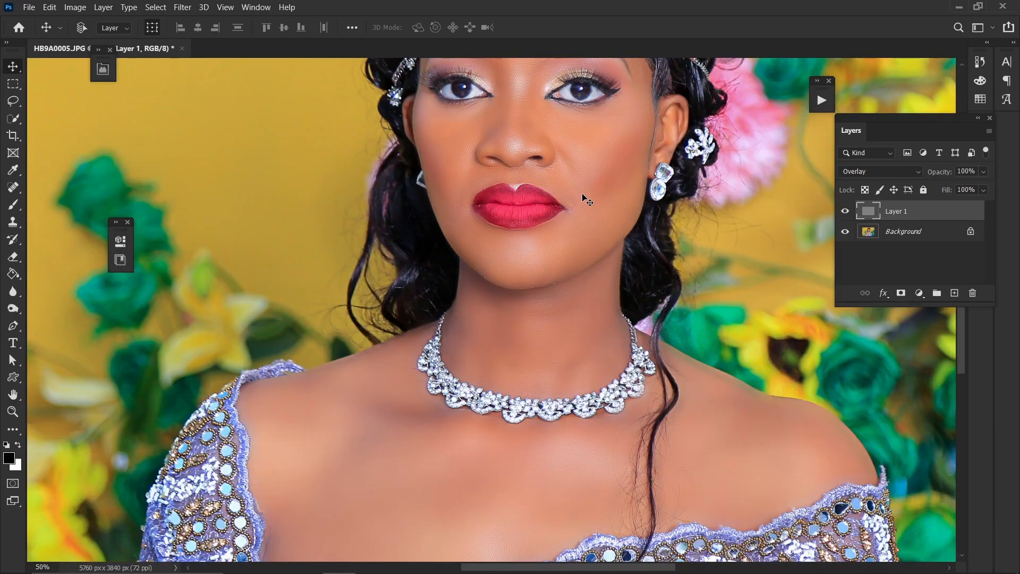
pyautogui.moveTo(573, 167); pyautogui.dragTo(576, 374)
pyautogui.hotkey('ctrl', '+')
pyautogui.hotkey('ctrl', '+')
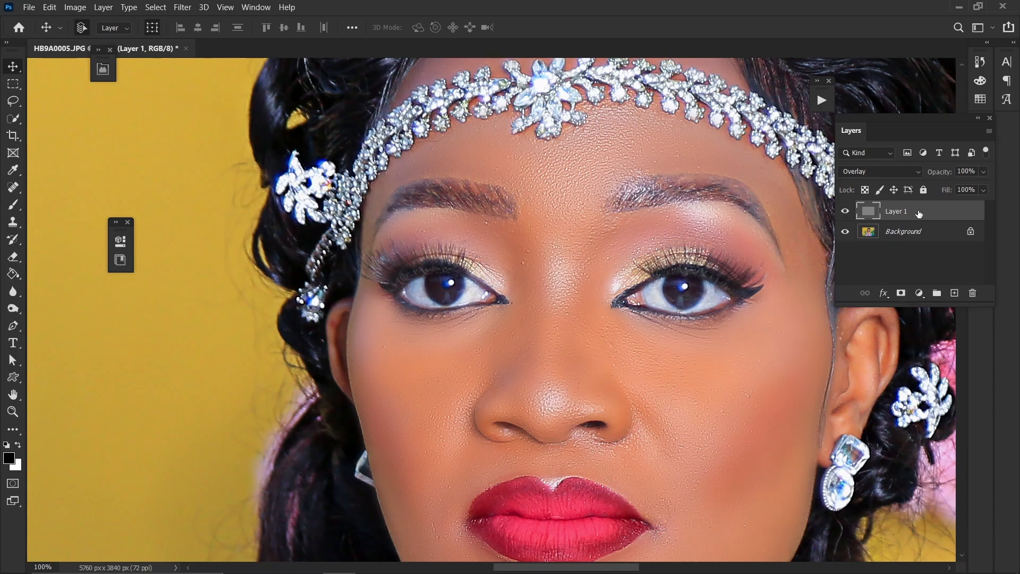
pyautogui.rightClick(919, 212)
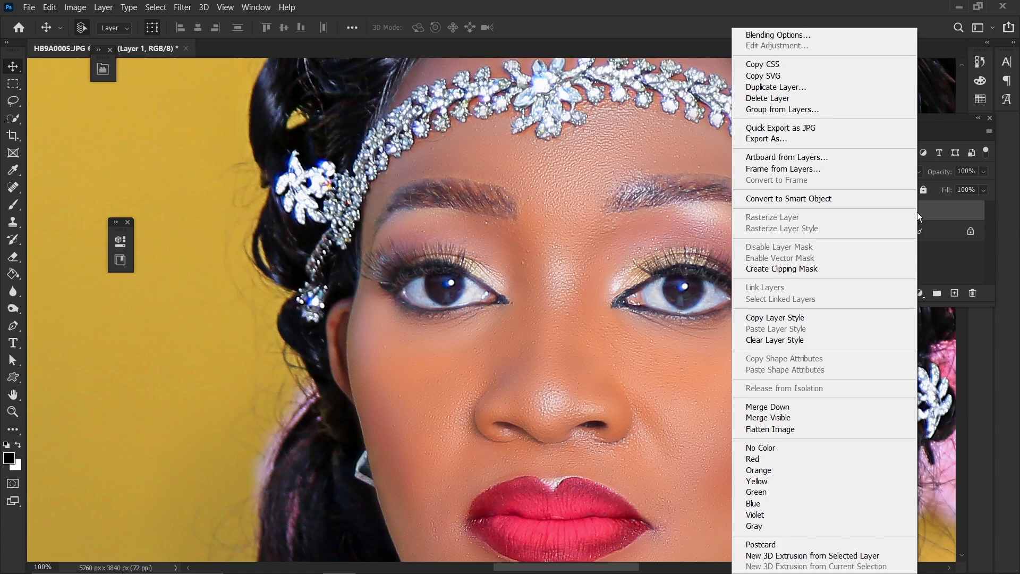
pyautogui.click(812, 200)
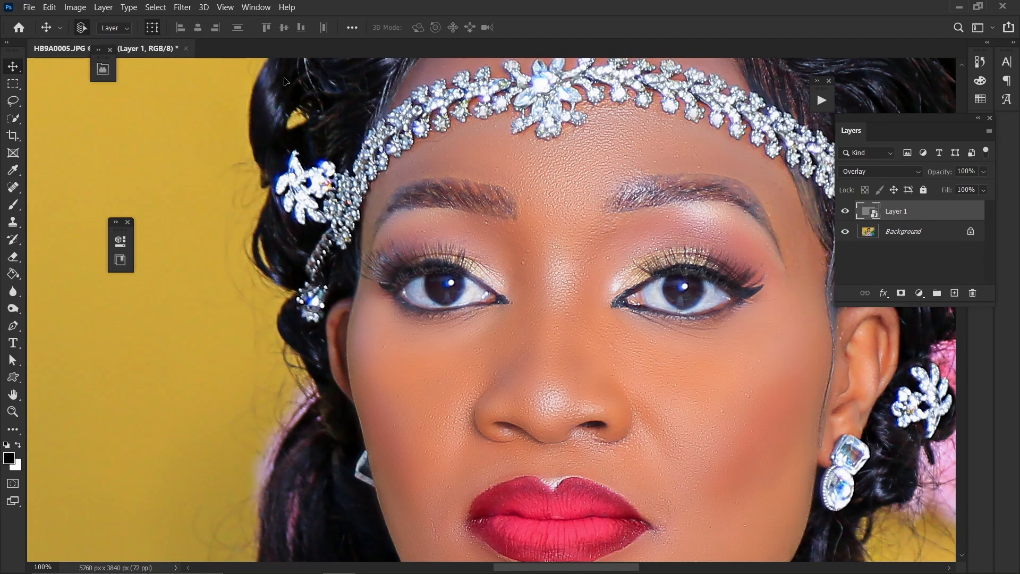
# Apply a Camera Raw Filter to the smart layer with Effects Grain set to 80
pyautogui.click(176, 7)
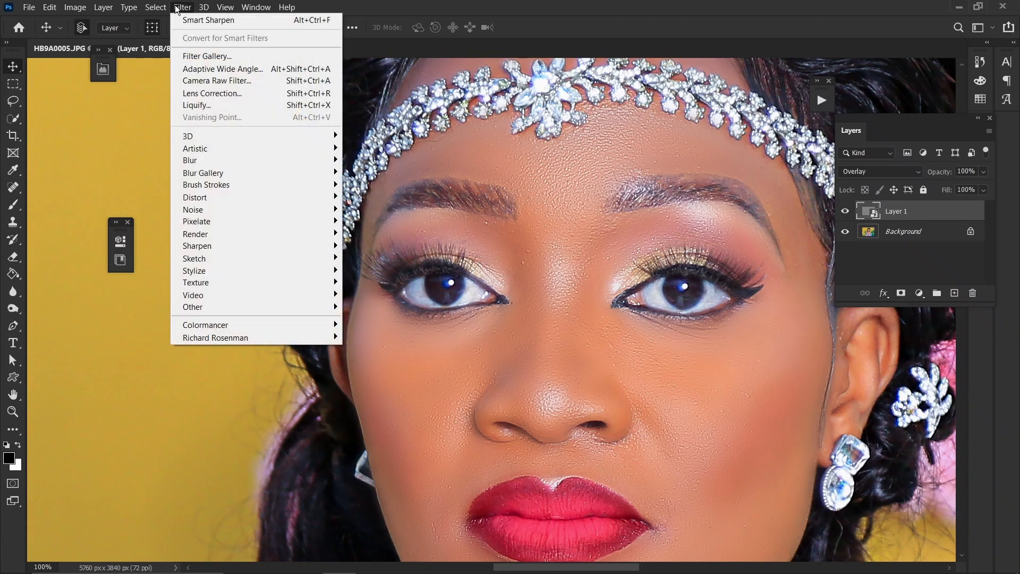
pyautogui.click(235, 81)
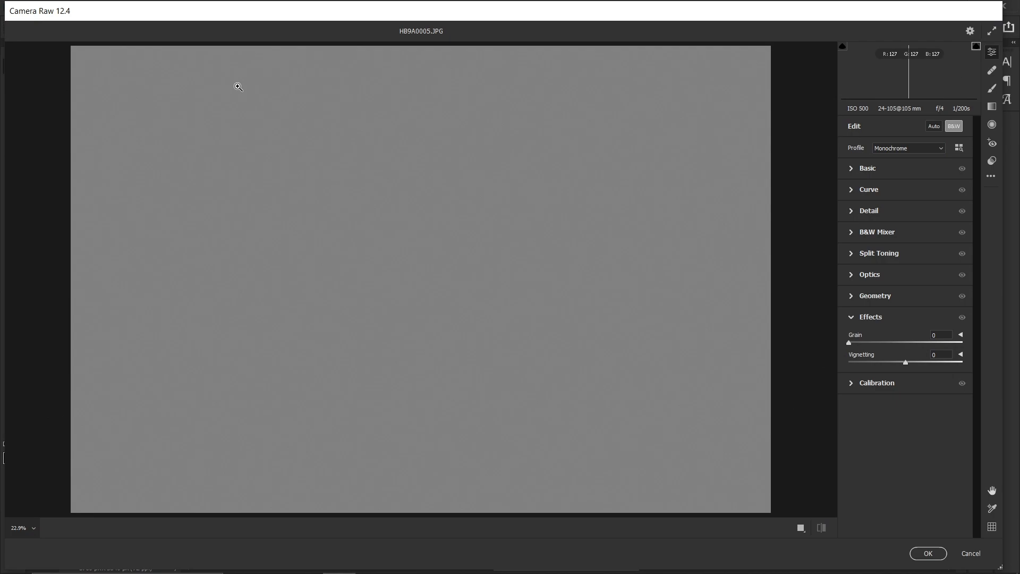
pyautogui.click(883, 321)
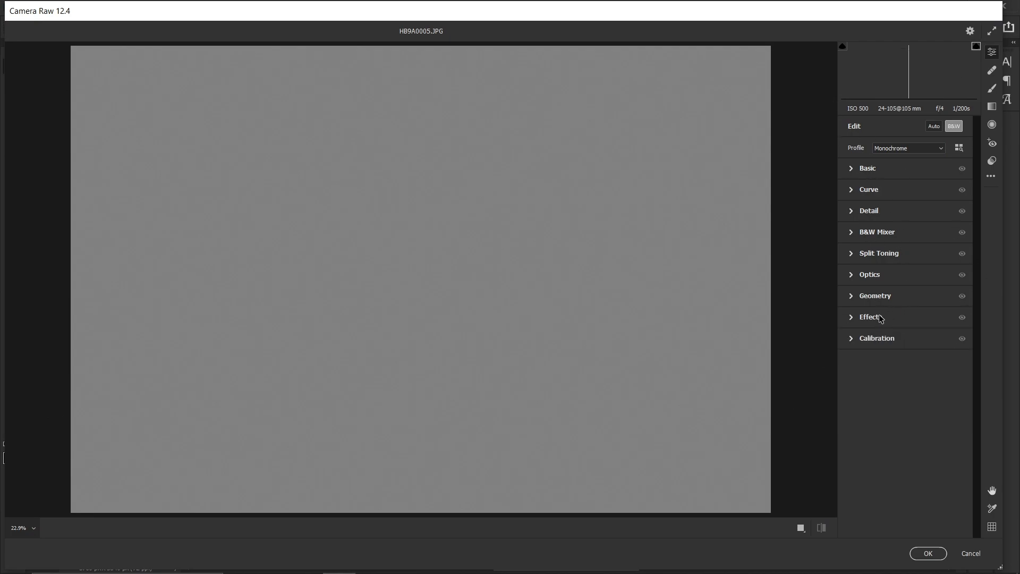
pyautogui.click(893, 322)
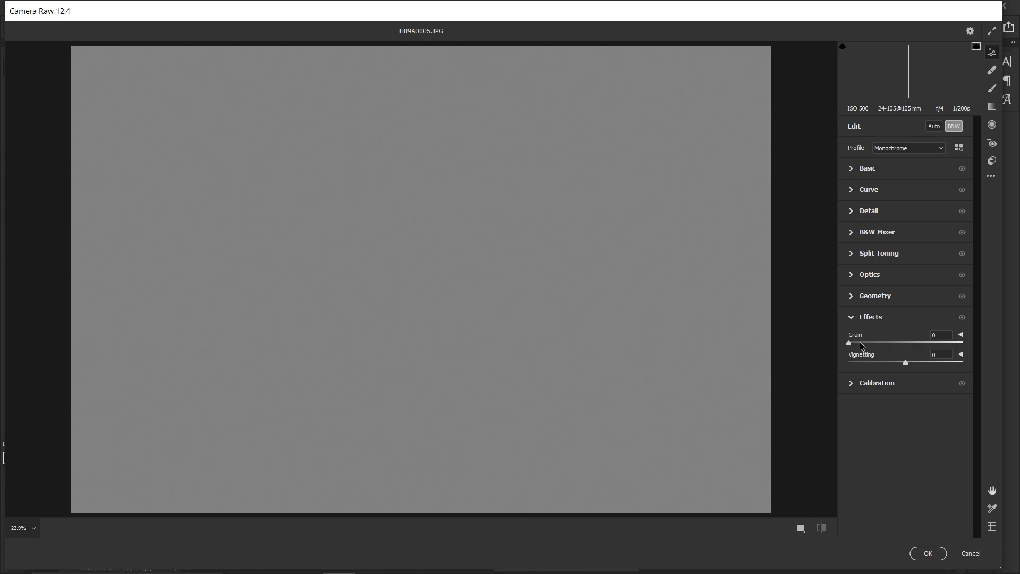
pyautogui.moveTo(861, 343); pyautogui.dragTo(940, 348)
pyautogui.click(877, 320)
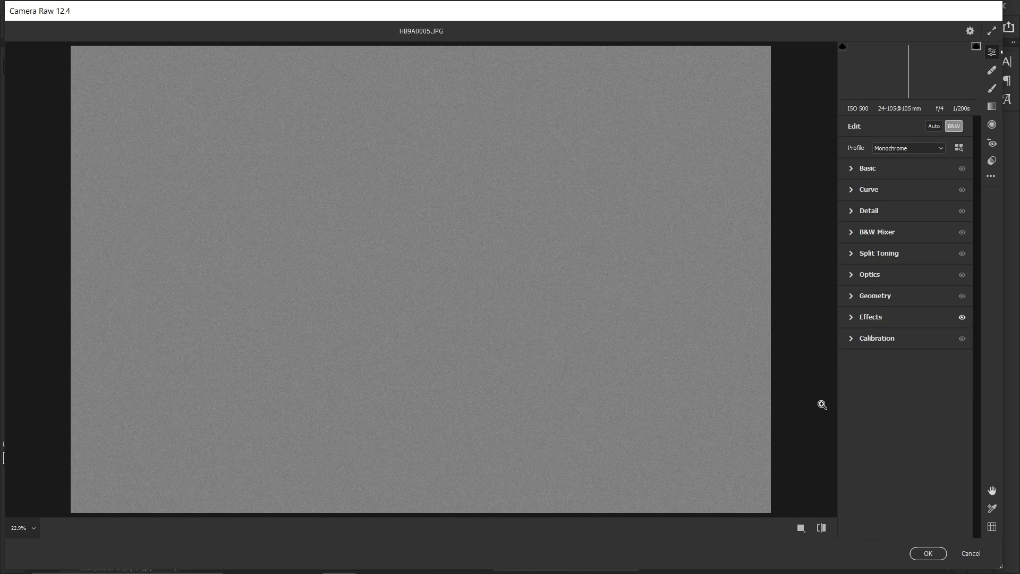
pyautogui.click(891, 319)
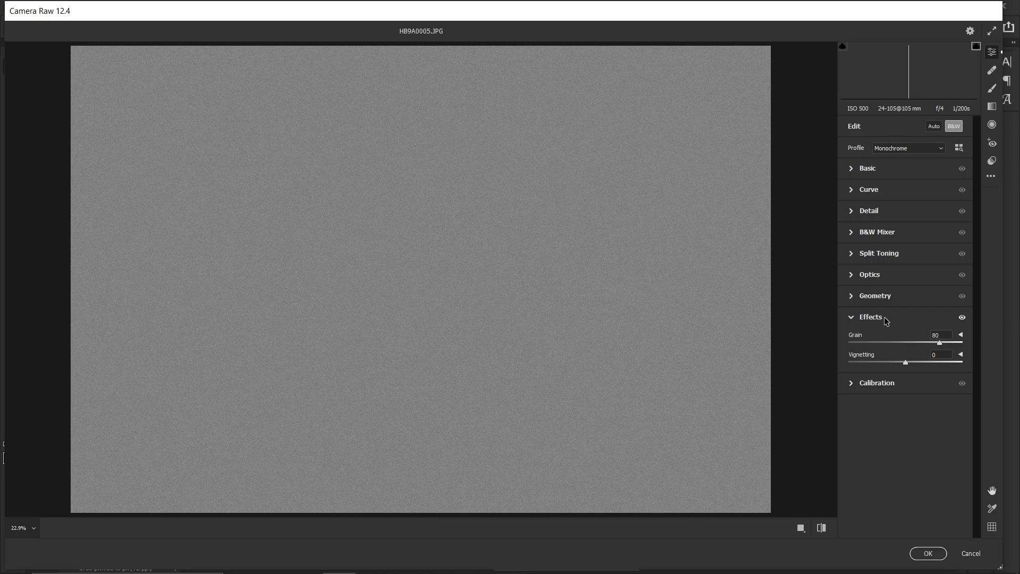
pyautogui.click(886, 320)
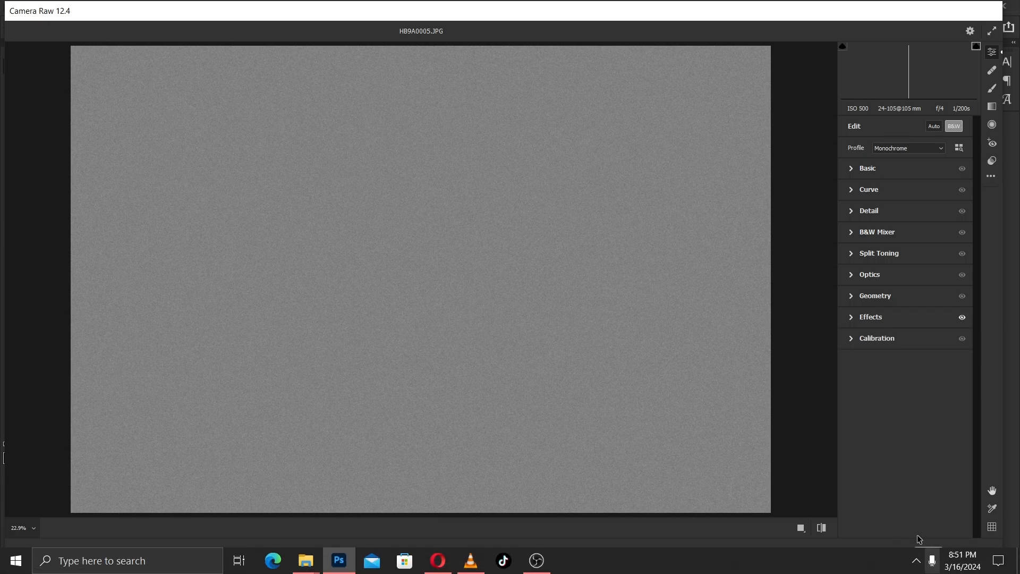
pyautogui.click(928, 554)
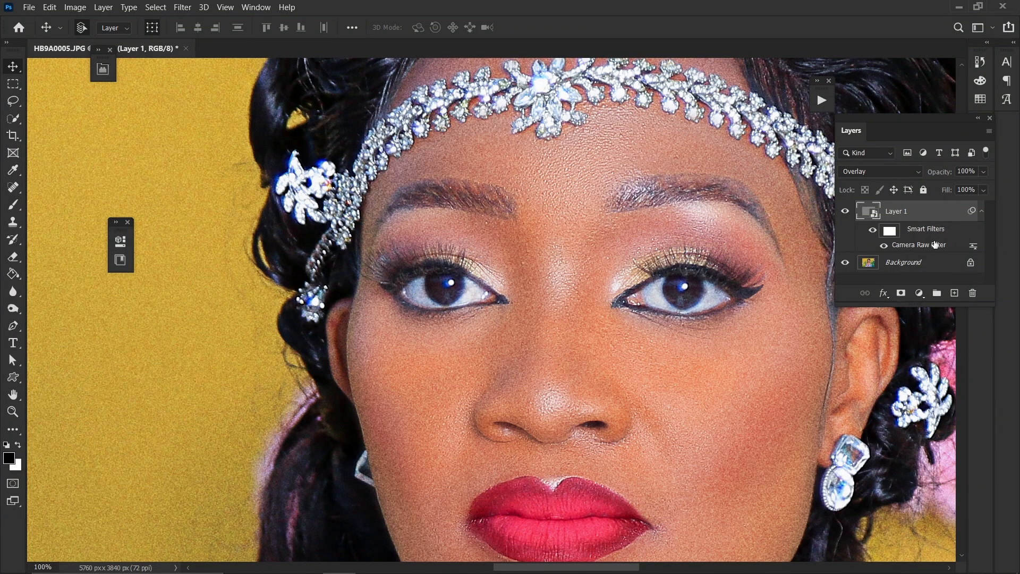
# Apply an Emboss filter to the smart layer and set its angle to 49°
pyautogui.click(188, 10)
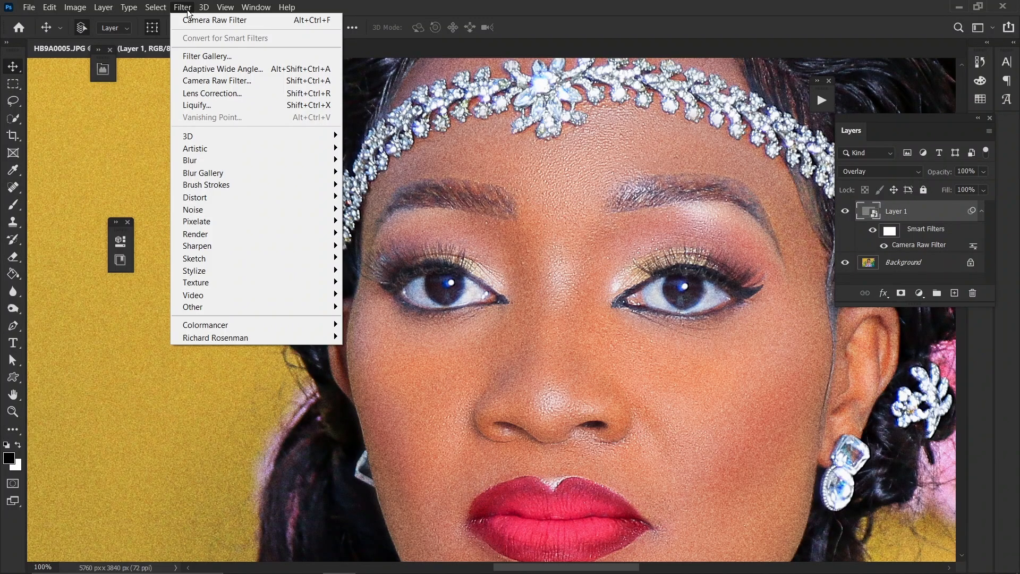
pyautogui.moveTo(208, 270)
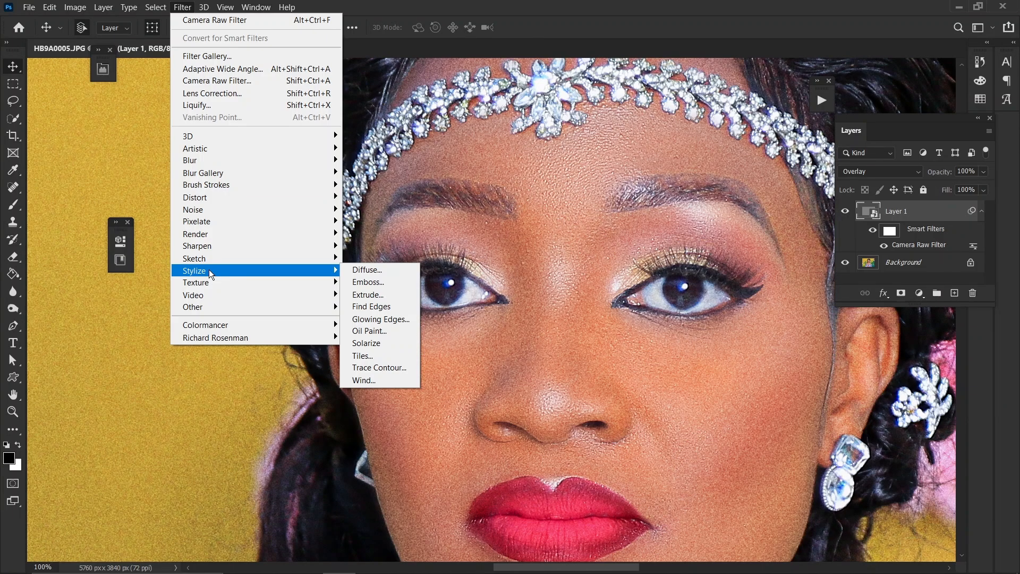
pyautogui.click(385, 282)
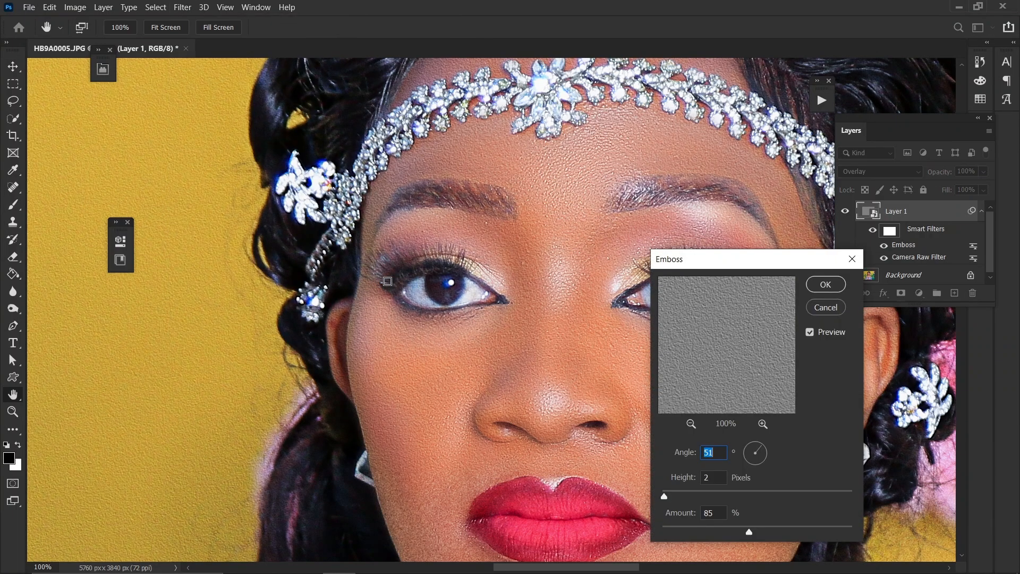
pyautogui.moveTo(721, 261); pyautogui.dragTo(186, 177)
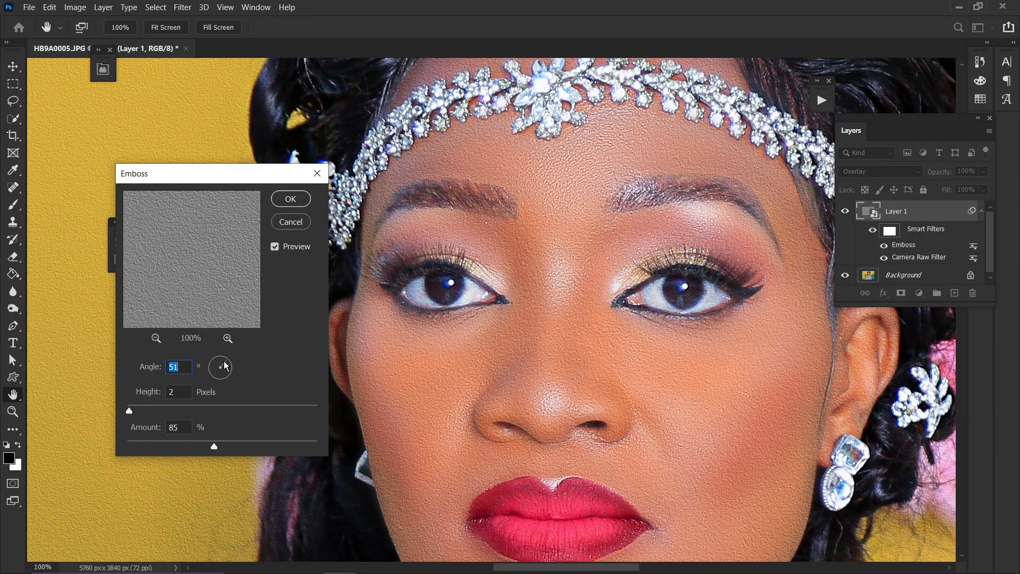
pyautogui.moveTo(225, 362); pyautogui.dragTo(210, 367)
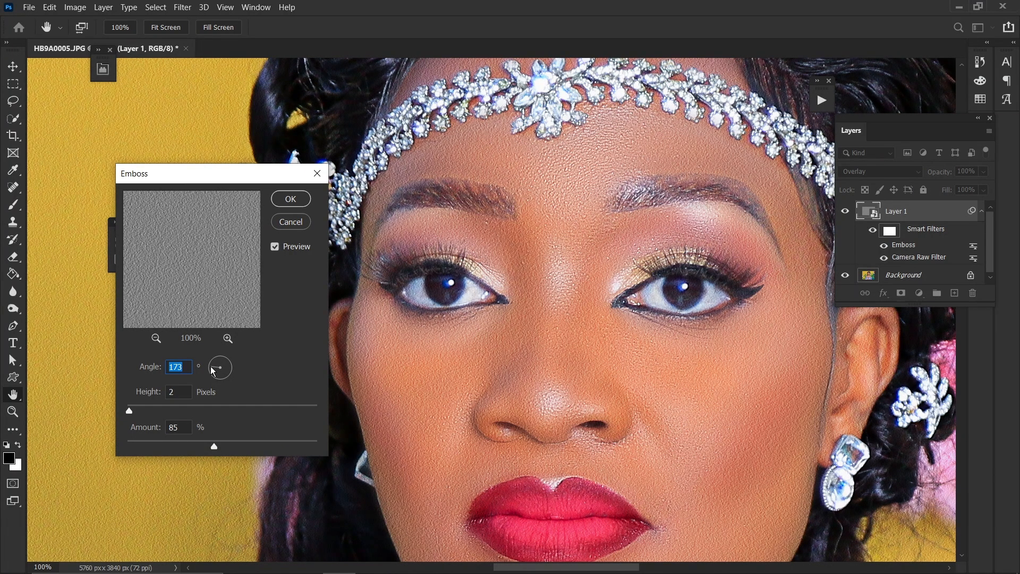
pyautogui.press('alt')
pyautogui.press('ctrl')
pyautogui.moveTo(208, 367); pyautogui.dragTo(238, 347)
pyautogui.moveTo(238, 347); pyautogui.dragTo(238, 346)
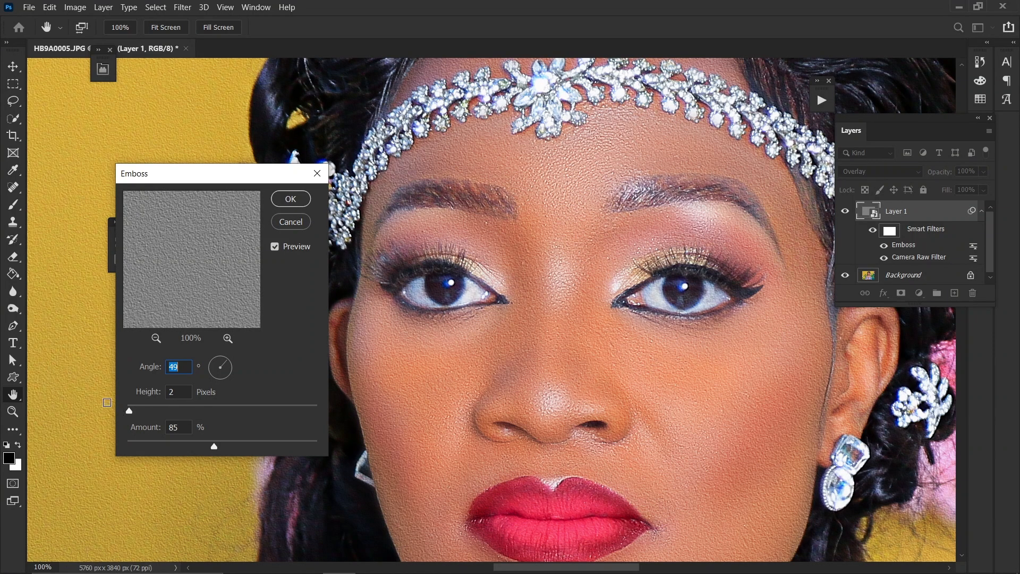
# Raise the Emboss amount to 150% with height 2 pixels and confirm the filter
pyautogui.moveTo(139, 443); pyautogui.dragTo(120, 433)
pyautogui.moveTo(202, 436); pyautogui.dragTo(247, 439)
pyautogui.moveTo(247, 438); pyautogui.dragTo(168, 444)
pyautogui.moveTo(190, 448); pyautogui.dragTo(244, 450)
pyautogui.click(244, 446)
pyautogui.moveTo(248, 444); pyautogui.dragTo(256, 443)
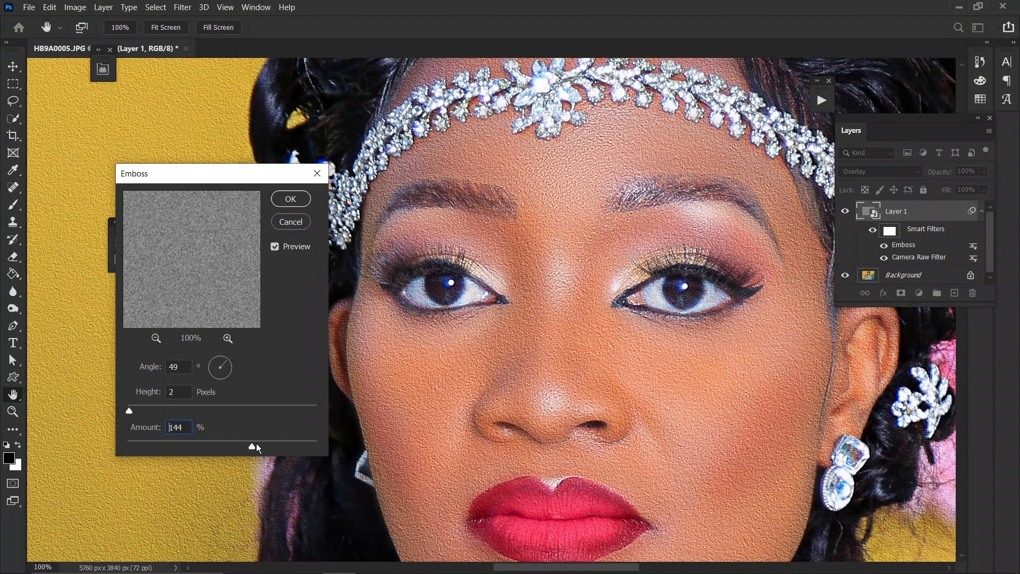
pyautogui.click(256, 444)
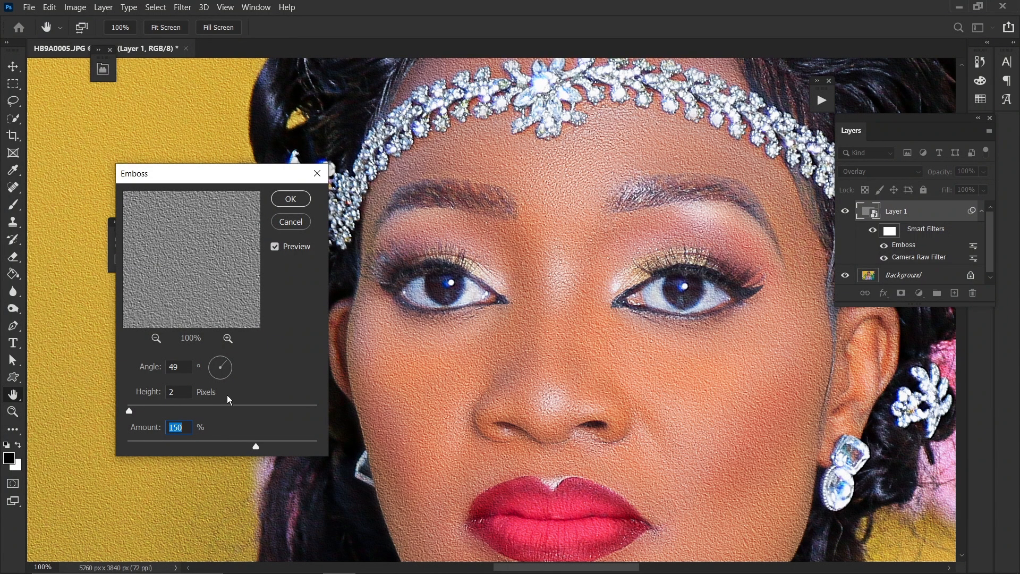
pyautogui.click(290, 201)
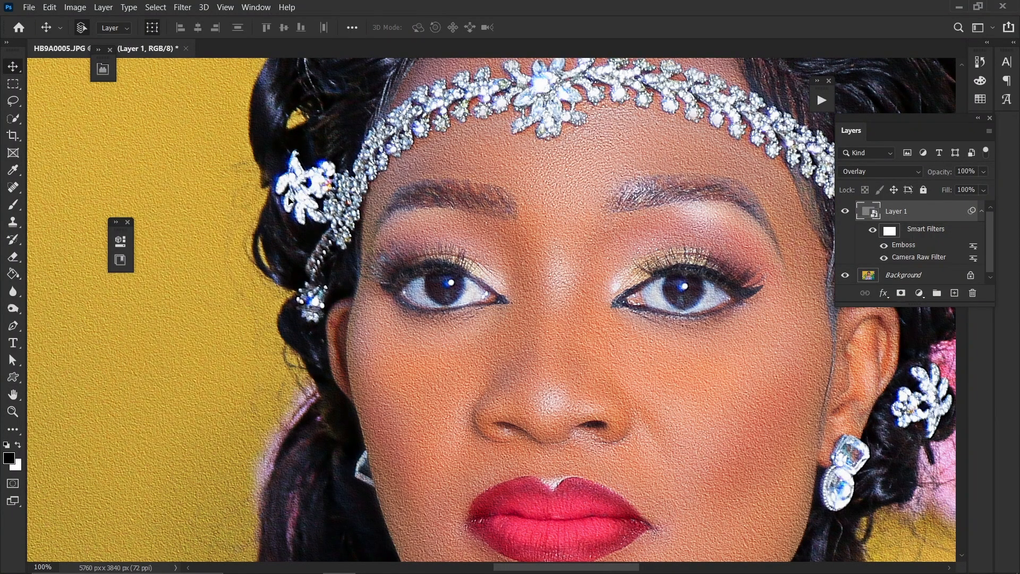
# Add a Gaussian Blur filter to the smart layer to soften the embossed texture
pyautogui.hotkey('ctrl', '-')
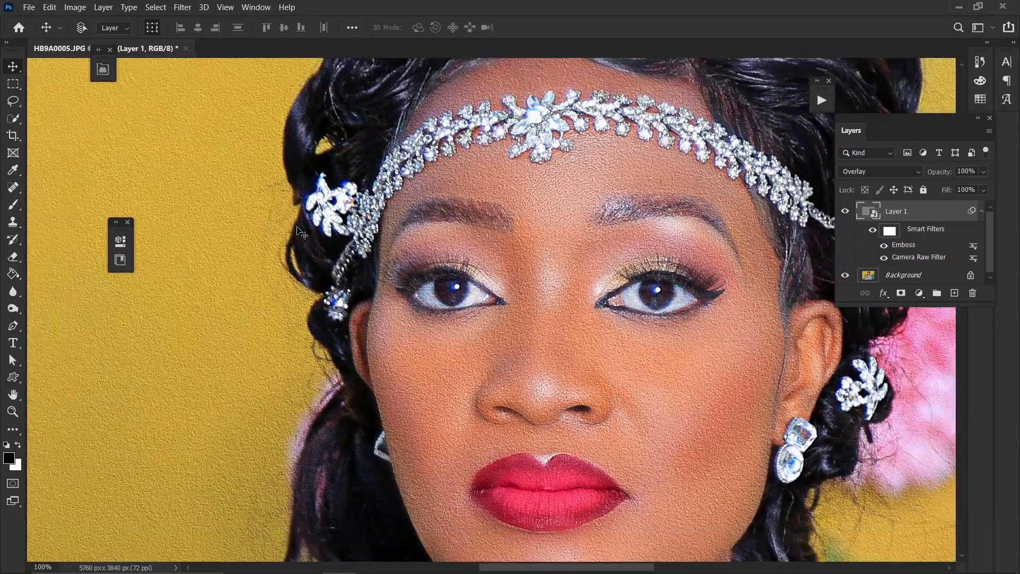
pyautogui.hotkey('ctrl', '+')
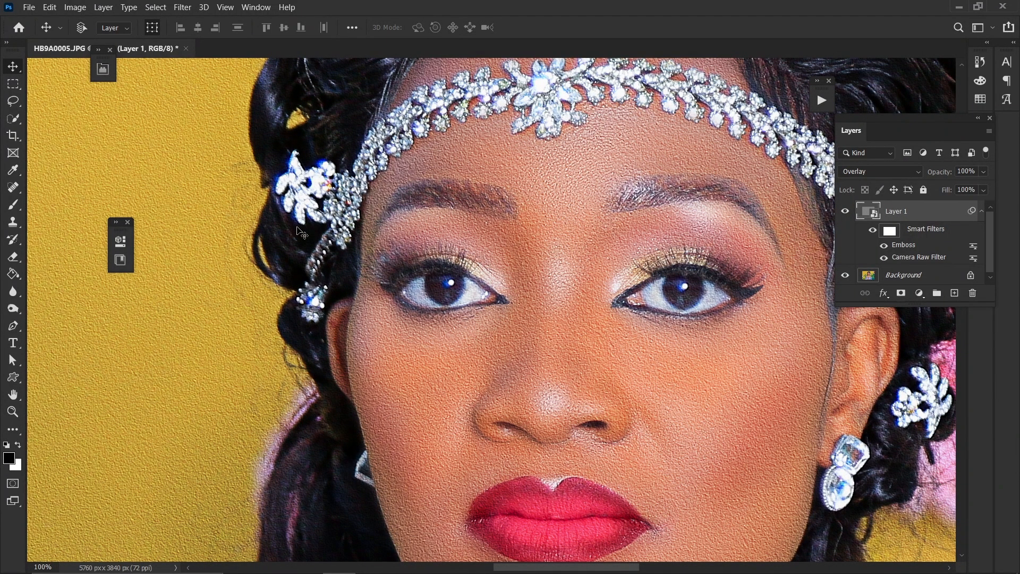
pyautogui.hotkey('ctrl', '-')
pyautogui.hotkey('ctrl', '+')
pyautogui.hotkey('ctrl', '-')
pyautogui.hotkey('ctrl', '+')
pyautogui.click(179, 11)
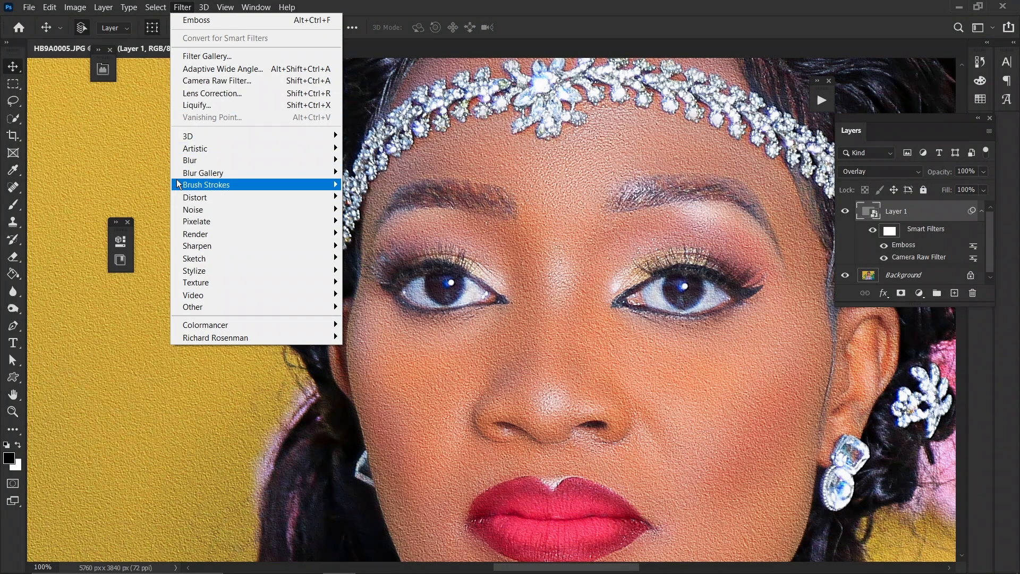
pyautogui.moveTo(191, 164)
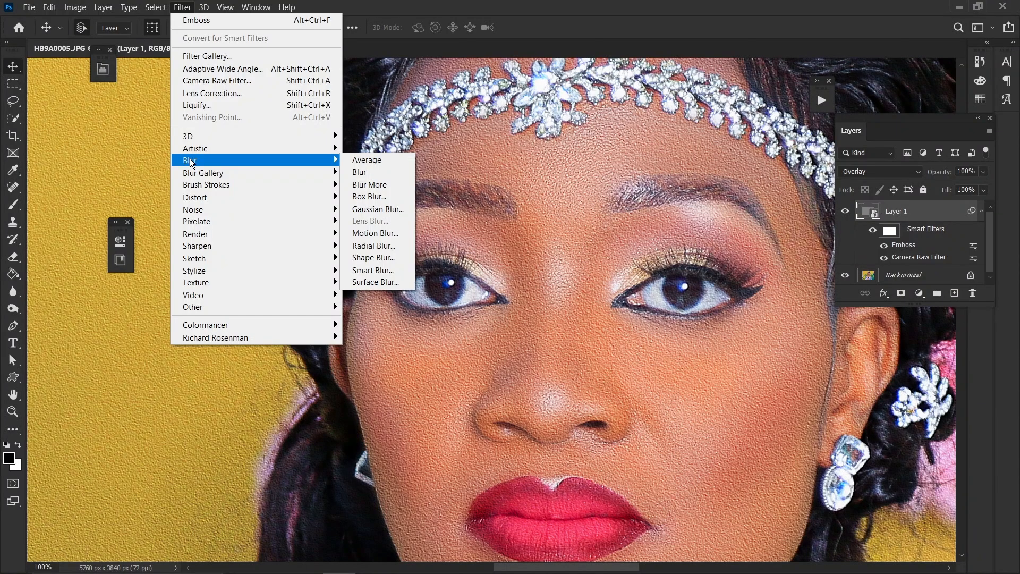
pyautogui.click(375, 210)
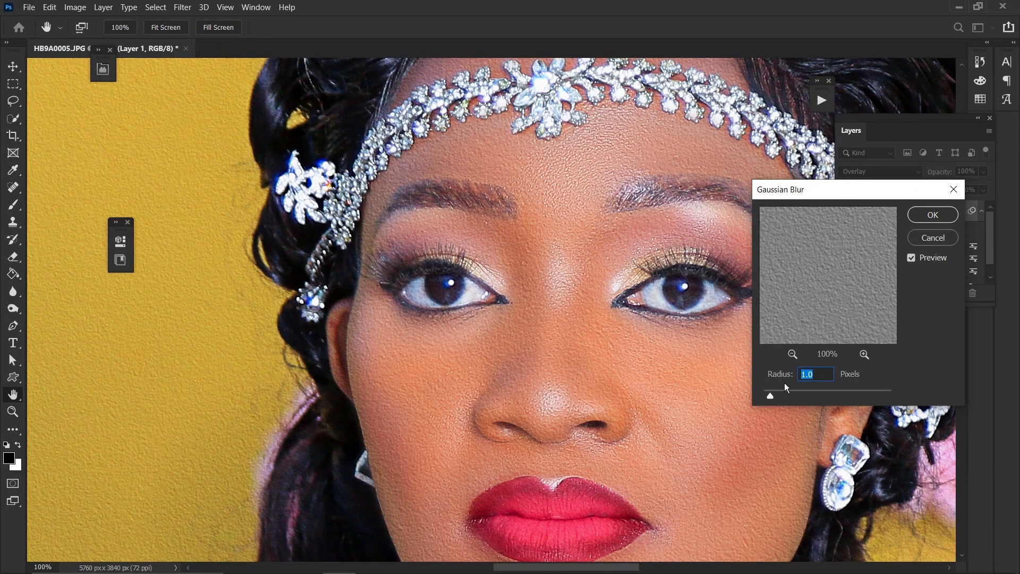
pyautogui.moveTo(795, 396); pyautogui.dragTo(817, 392)
pyautogui.moveTo(825, 393); pyautogui.dragTo(740, 393)
pyautogui.moveTo(767, 397); pyautogui.dragTo(769, 397)
pyautogui.moveTo(770, 396); pyautogui.dragTo(771, 396)
pyautogui.click(933, 216)
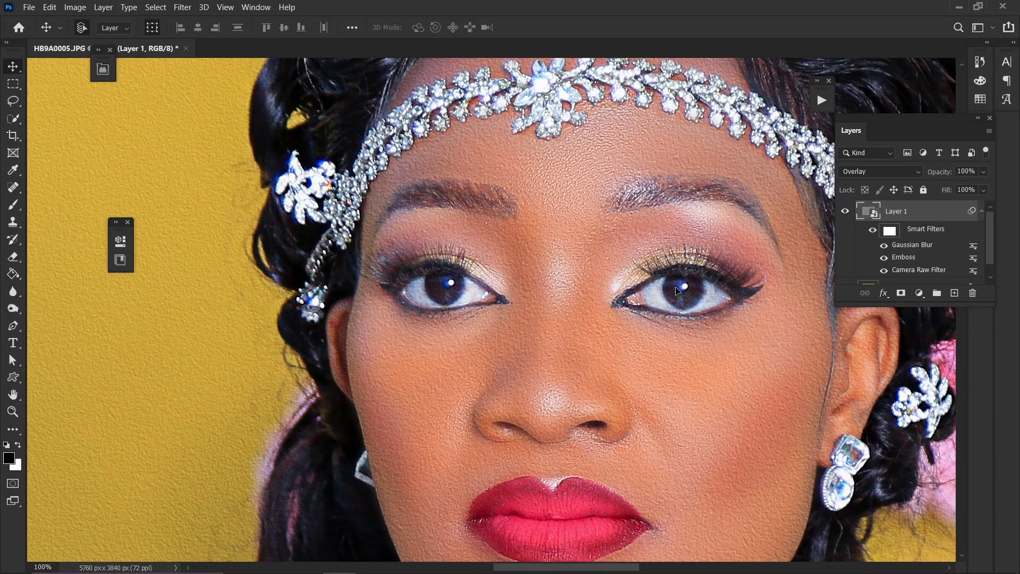
# Zoom in and out to examine the texture effect across the face and background
pyautogui.hotkey('ctrl', '-')
pyautogui.hotkey('ctrl', '-')
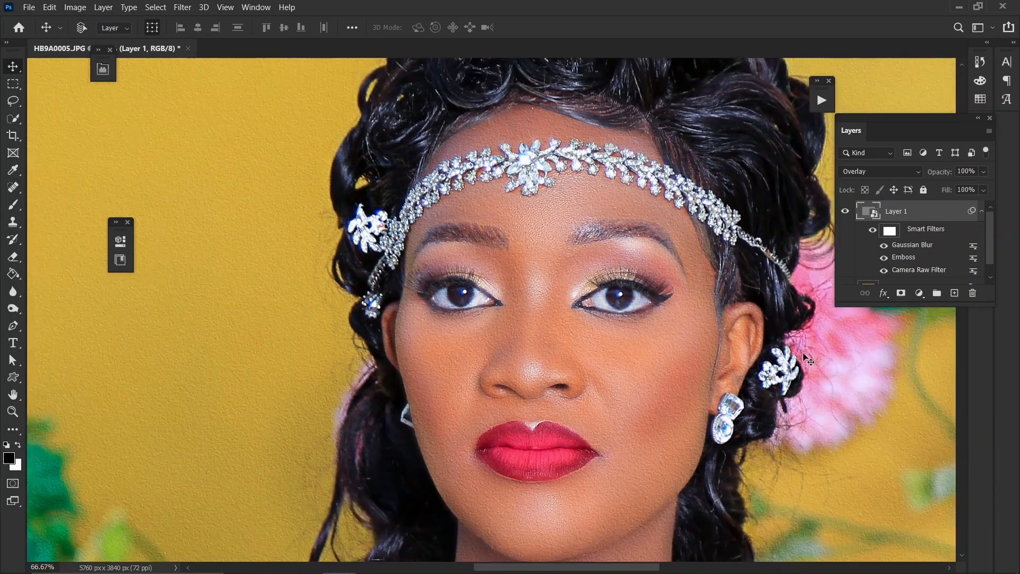
pyautogui.hotkey('ctrl', '+')
pyautogui.hotkey('ctrl', '+')
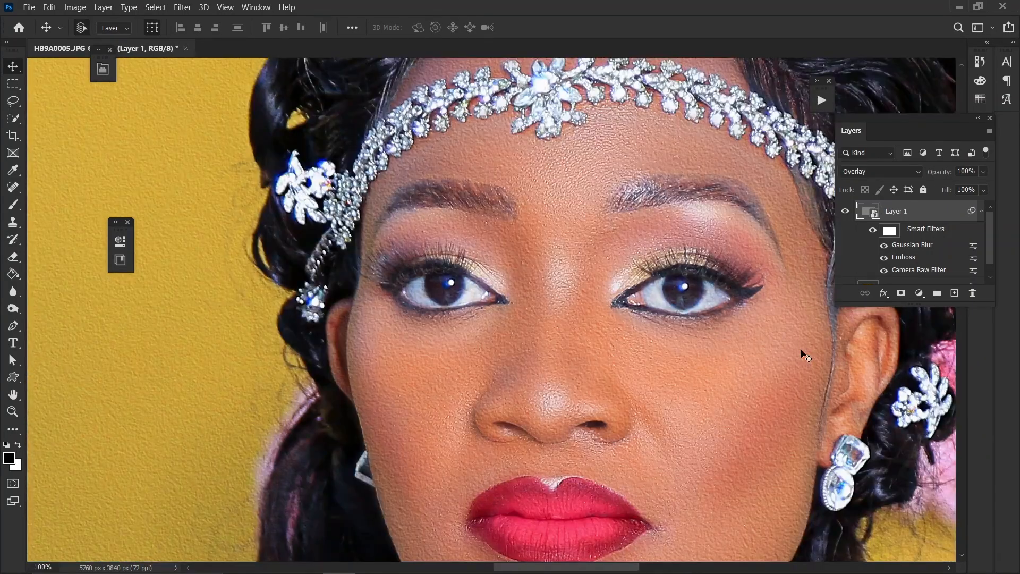
pyautogui.hotkey('ctrl', '-')
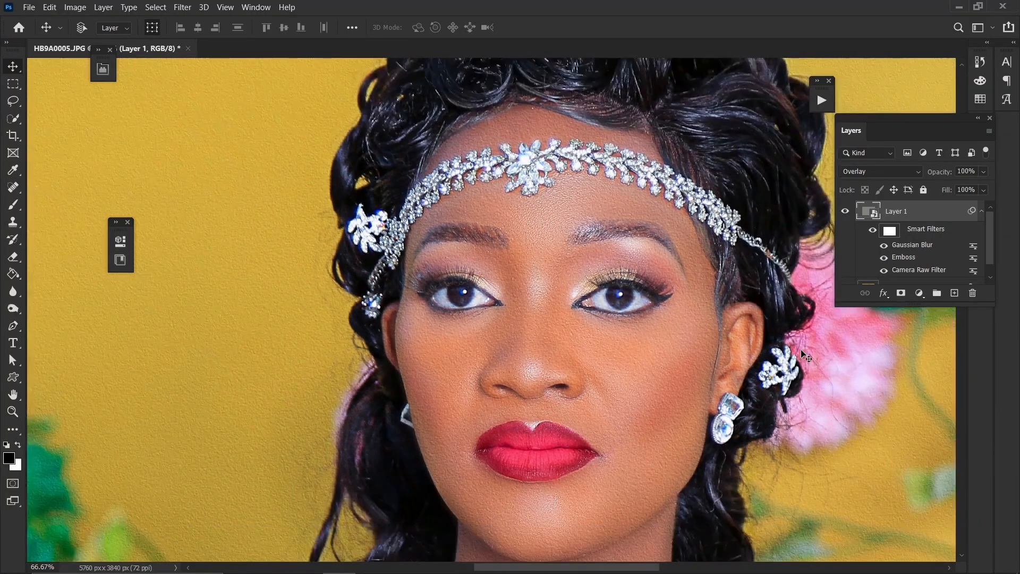
pyautogui.hotkey('ctrl', '+')
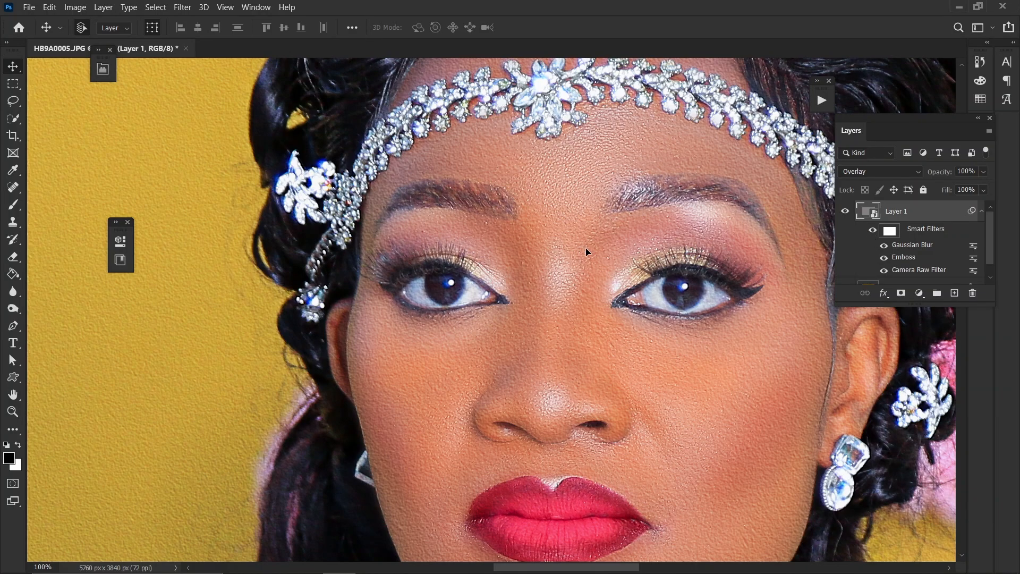
pyautogui.scroll(-3, 585, 248)
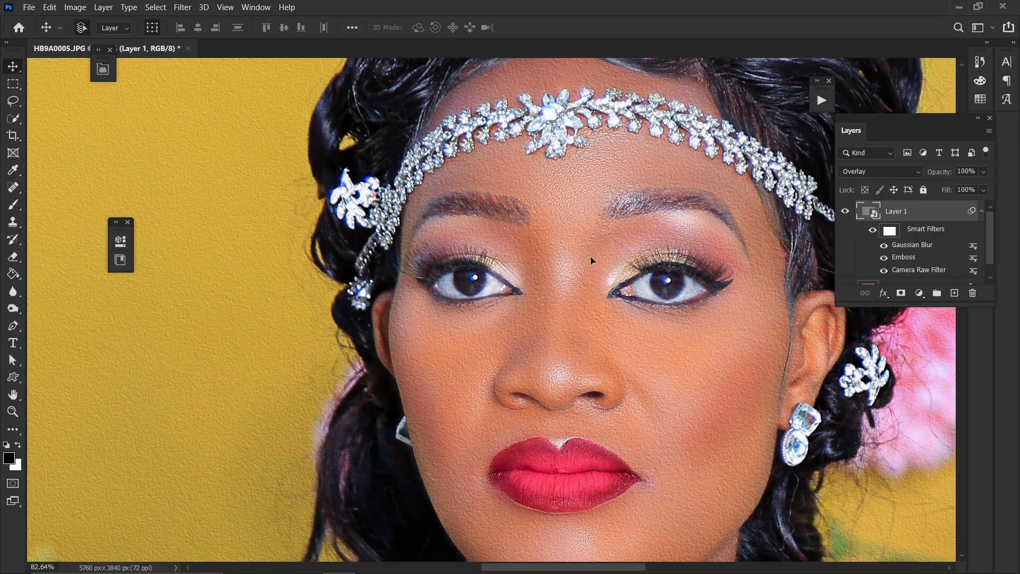
pyautogui.scroll(5, 677, 353)
pyautogui.scroll(-4, 678, 352)
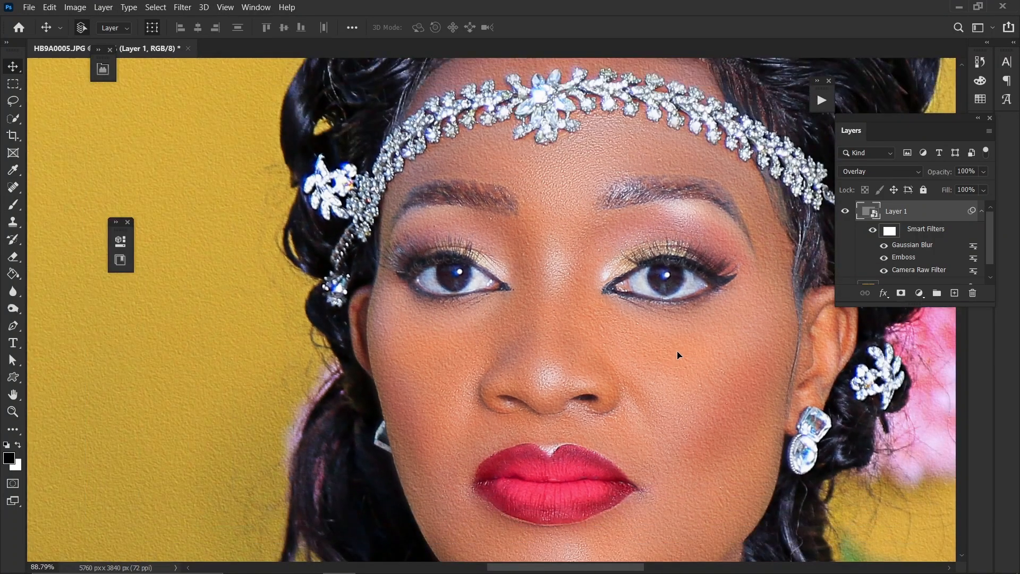
pyautogui.scroll(-1, 677, 351)
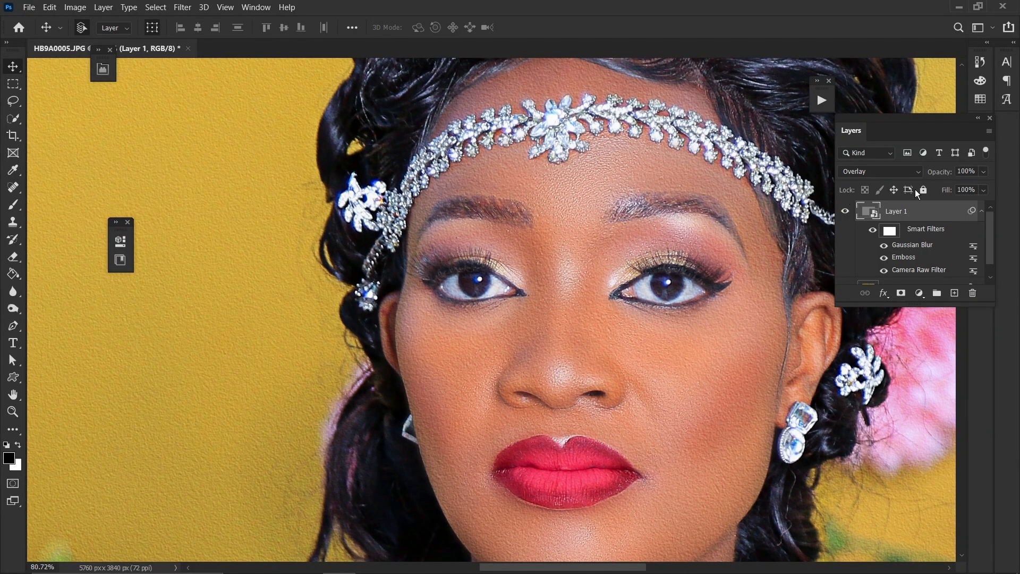
pyautogui.scroll(1, 667, 276)
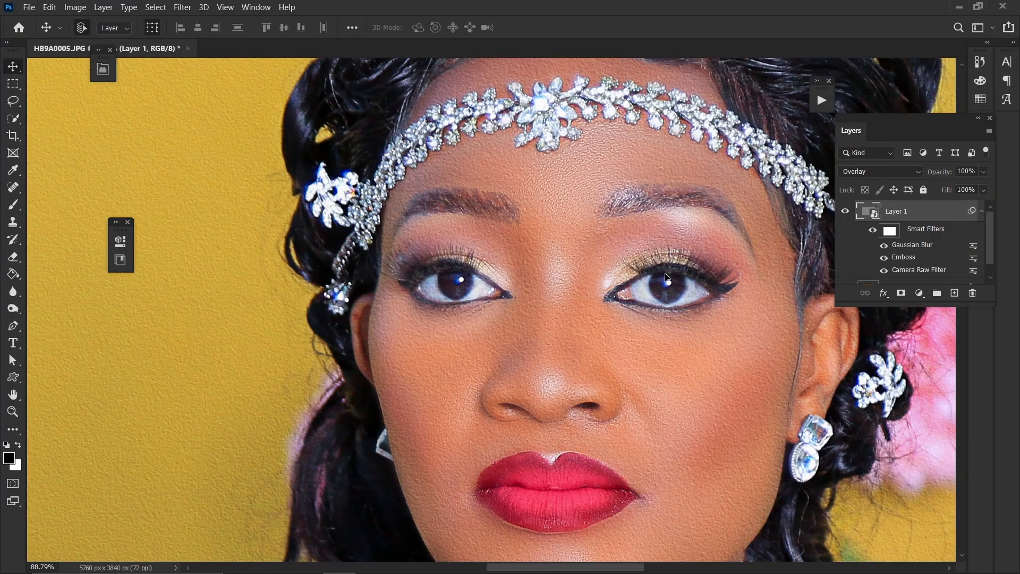
pyautogui.scroll(-1, 666, 277)
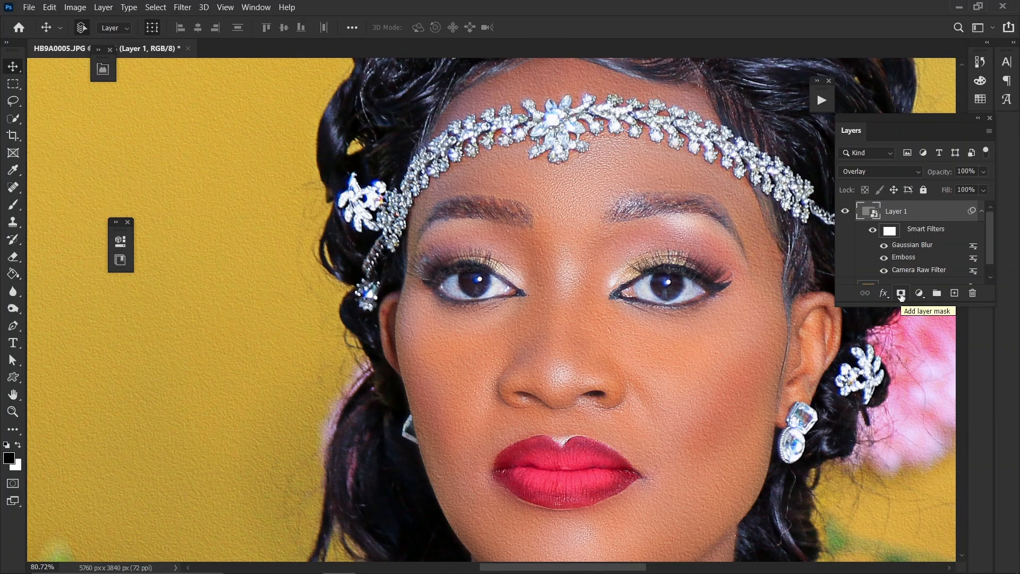
# Add a layer mask to the smart layer and invert it to black to hide the texture
pyautogui.click(900, 294)
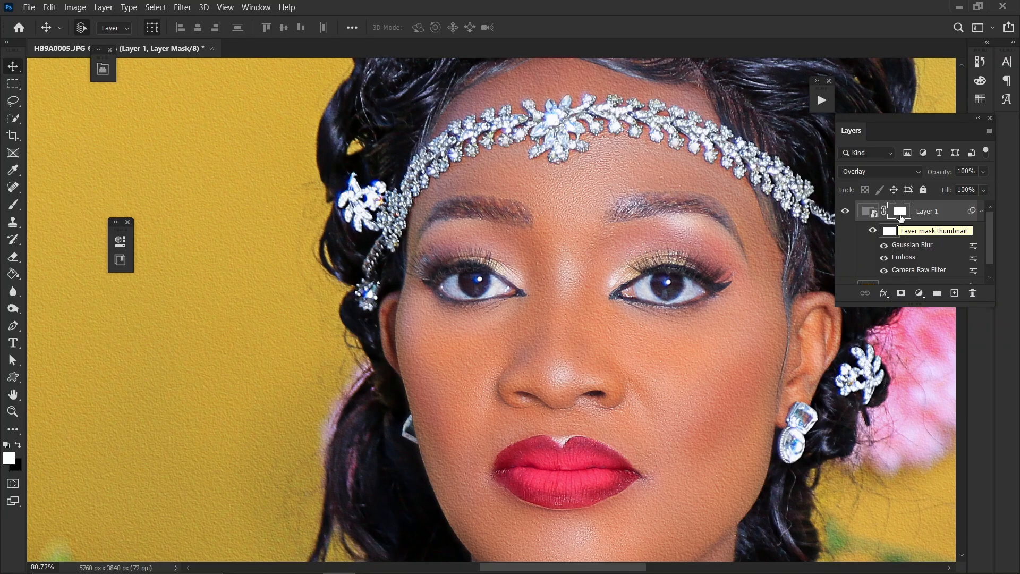
pyautogui.scroll(2, 668, 270)
pyautogui.scroll(-2, 669, 269)
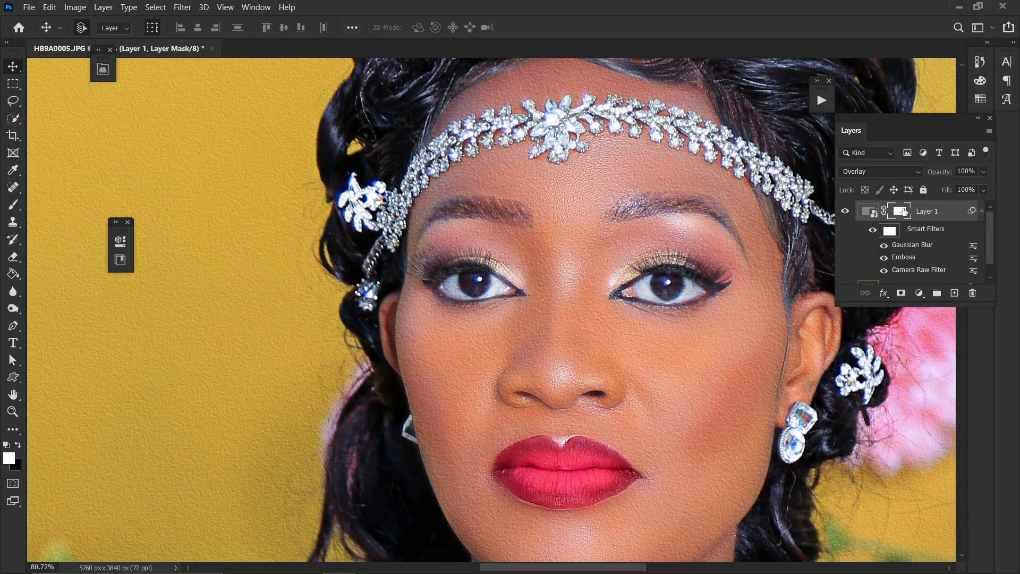
pyautogui.scroll(8, 660, 329)
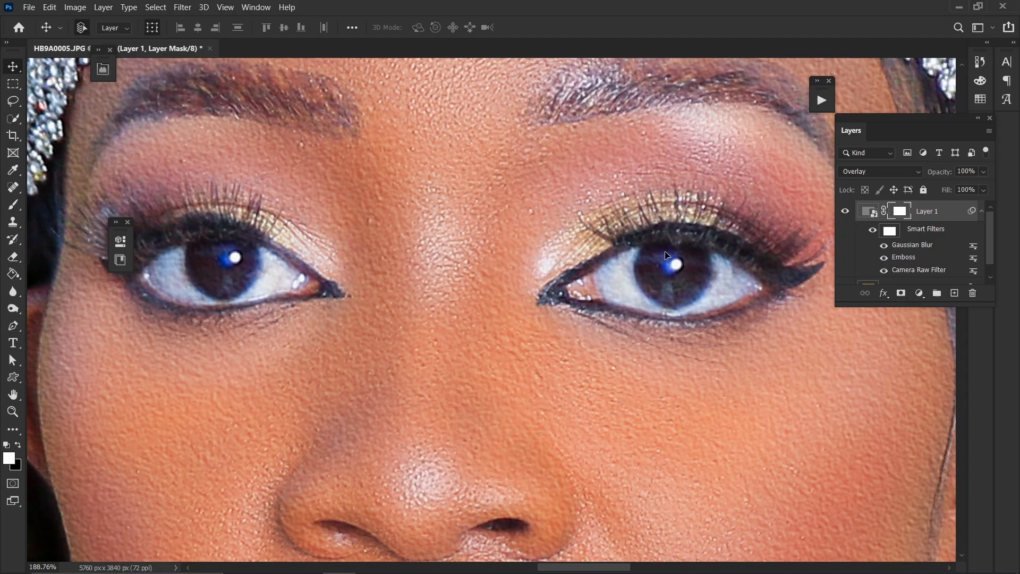
pyautogui.scroll(-3, 667, 255)
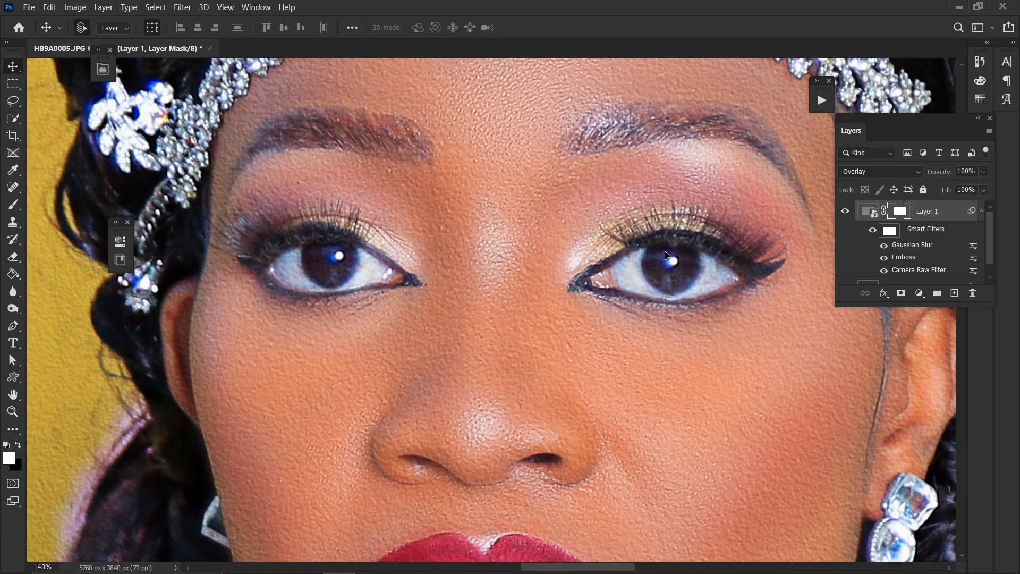
pyautogui.scroll(3, 667, 257)
pyautogui.scroll(-2, 665, 255)
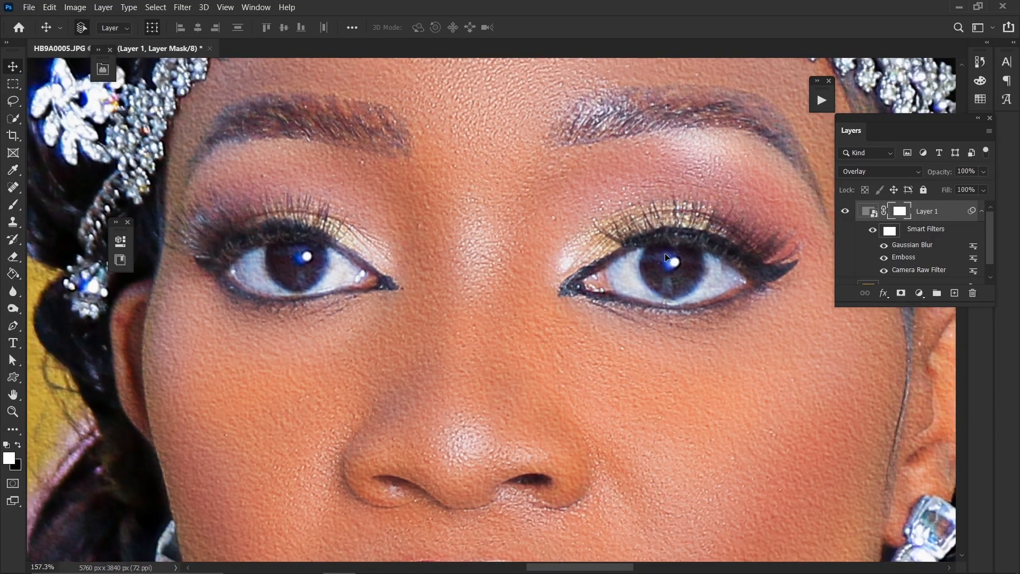
pyautogui.scroll(-1, 665, 255)
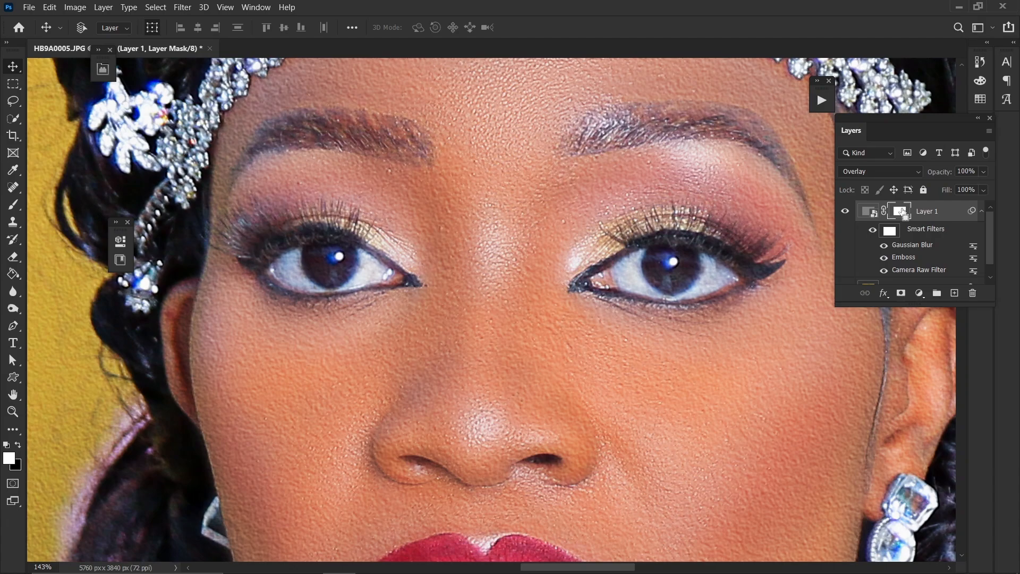
pyautogui.hotkey('ctrl', 'i')
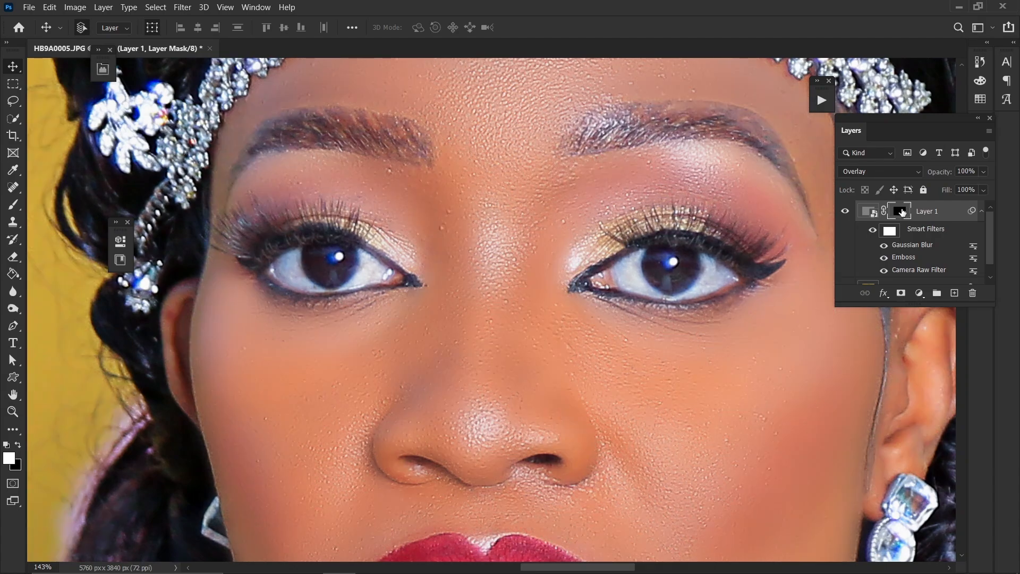
# Select the Brush tool with a Soft Round 100 px brush at 0% hardness
pyautogui.hotkey('ctrl', '1')
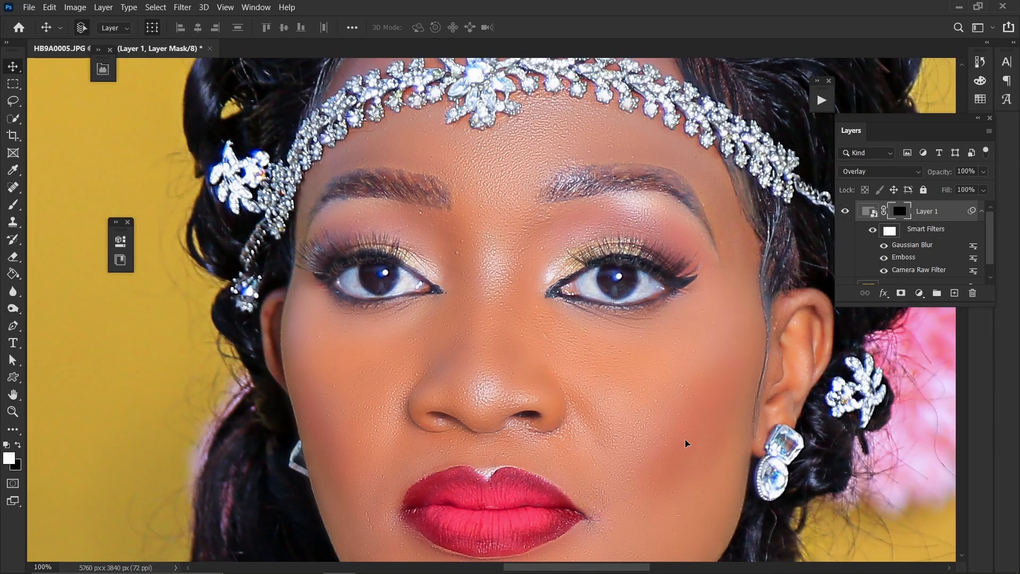
pyautogui.hotkey('ctrl', '-')
pyautogui.hotkey('ctrl', '+')
pyautogui.click(12, 205)
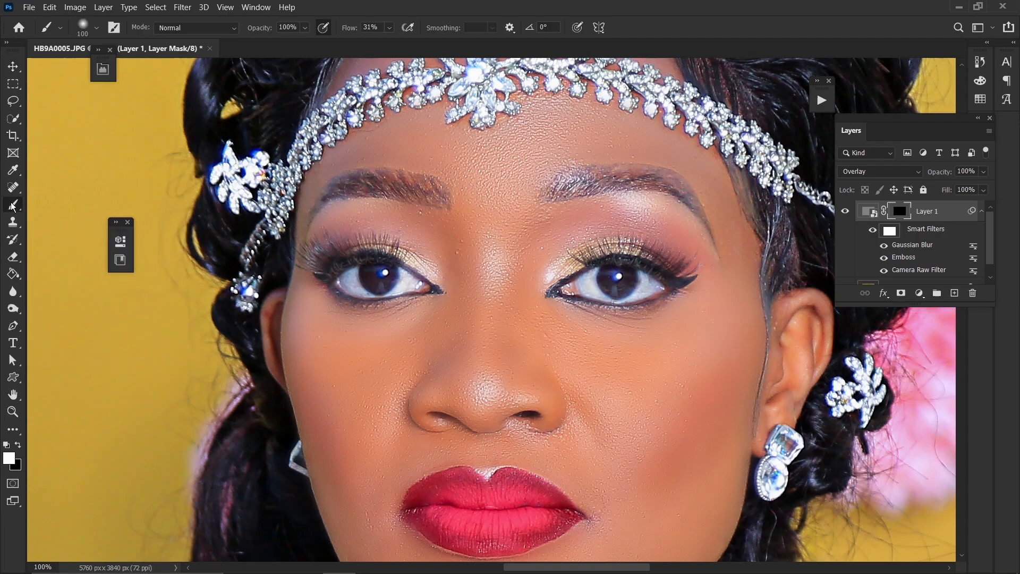
pyautogui.click(94, 26)
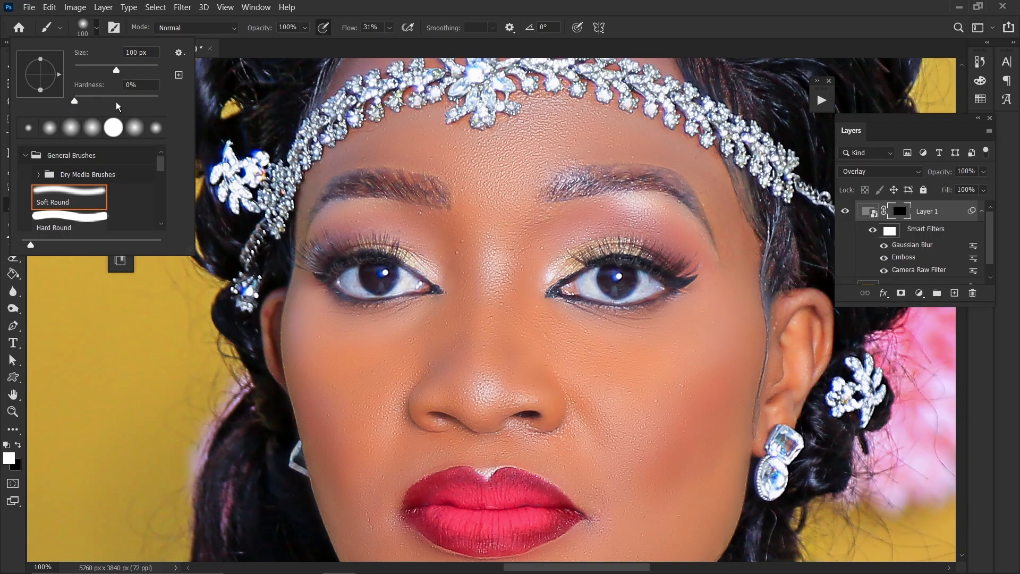
pyautogui.moveTo(85, 101)
pyautogui.mouseDown()
pyautogui.moveTo(127, 102)
pyautogui.moveTo(73, 105)
pyautogui.mouseUp()
pyautogui.press('Return')
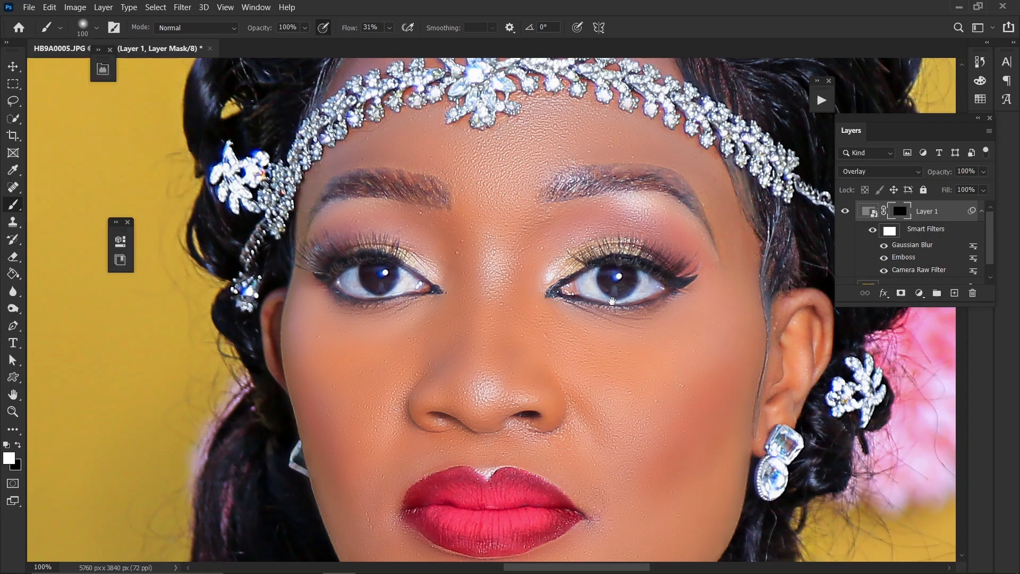
# Paint white on the layer mask over the cheeks, nose, chin and under-eye skin to reveal the texture there
pyautogui.moveTo(631, 319); pyautogui.dragTo(479, 208)
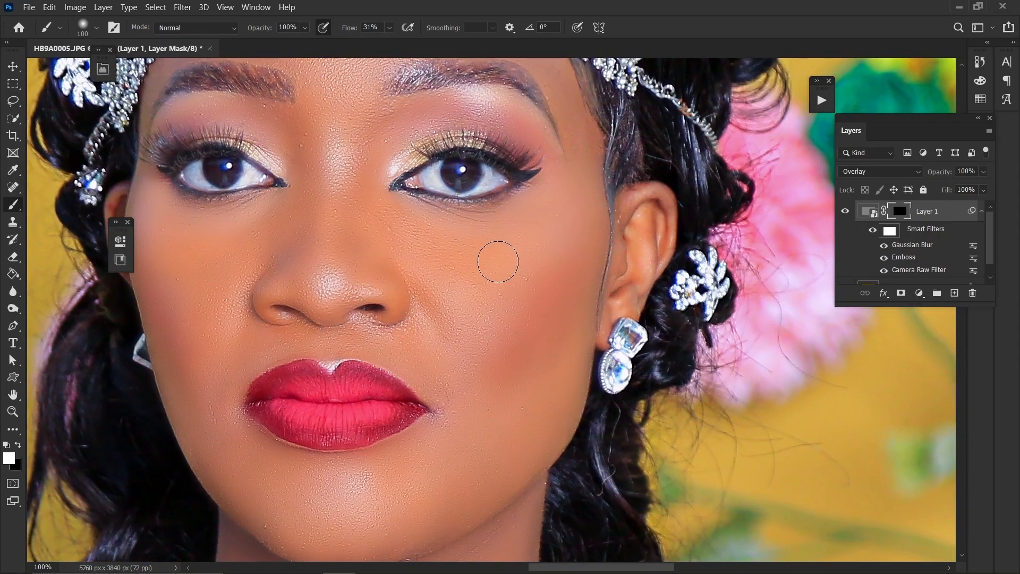
pyautogui.press(']')
pyautogui.press(']')
pyautogui.moveTo(518, 224)
pyautogui.mouseDown()
pyautogui.moveTo(563, 204)
pyautogui.moveTo(508, 269)
pyautogui.moveTo(549, 224)
pyautogui.moveTo(487, 266)
pyautogui.moveTo(488, 243)
pyautogui.moveTo(547, 230)
pyautogui.moveTo(561, 208)
pyautogui.moveTo(552, 329)
pyautogui.moveTo(554, 292)
pyautogui.moveTo(516, 390)
pyautogui.moveTo(526, 331)
pyautogui.moveTo(426, 490)
pyautogui.moveTo(442, 504)
pyautogui.moveTo(527, 400)
pyautogui.moveTo(519, 440)
pyautogui.moveTo(551, 390)
pyautogui.moveTo(554, 406)
pyautogui.moveTo(559, 371)
pyautogui.moveTo(537, 410)
pyautogui.moveTo(525, 406)
pyautogui.moveTo(506, 353)
pyautogui.mouseUp()
pyautogui.scroll(3, 506, 352)
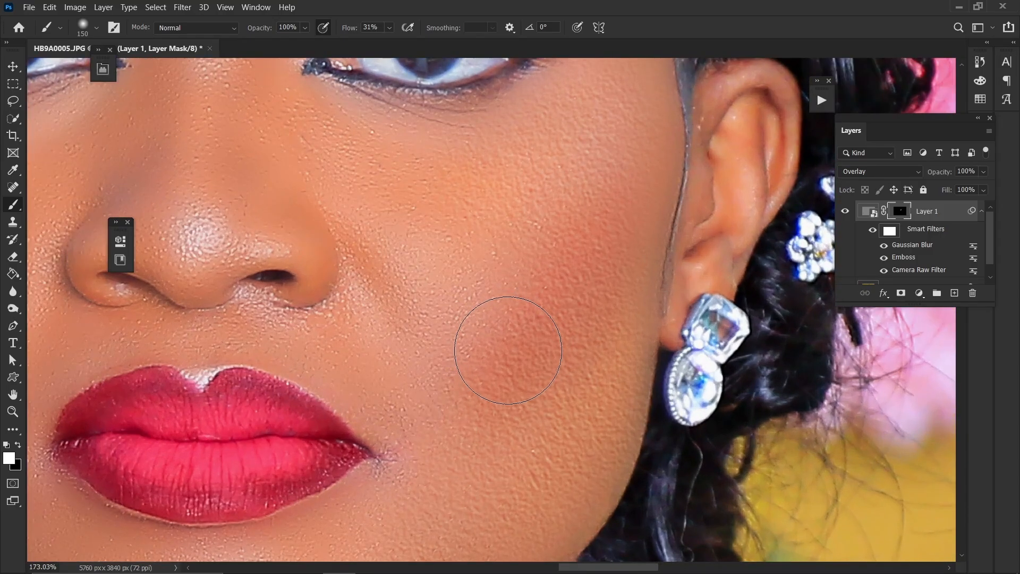
pyautogui.scroll(-3, 508, 350)
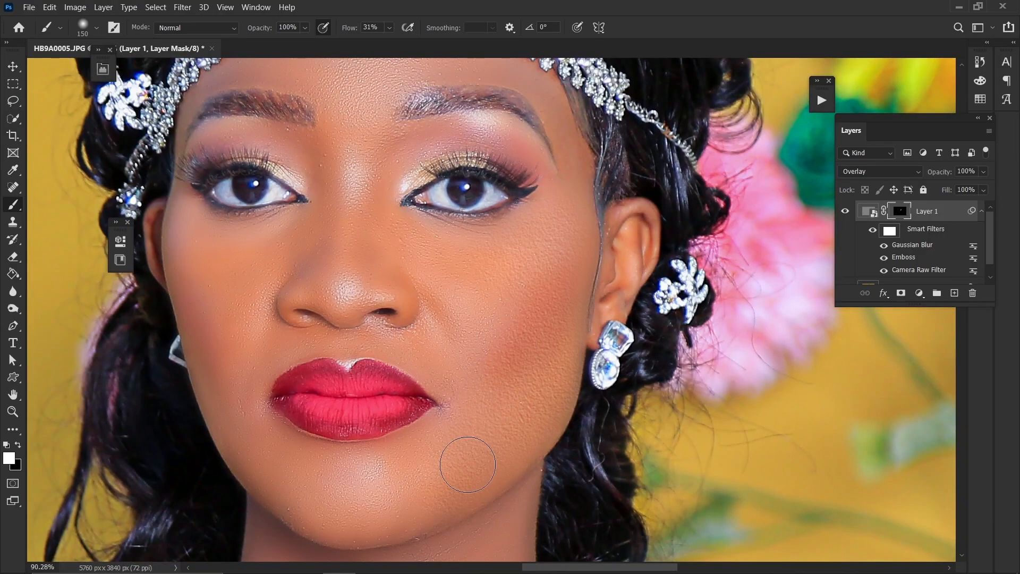
pyautogui.press('[')
pyautogui.moveTo(419, 494); pyautogui.dragTo(374, 513)
pyautogui.moveTo(484, 258)
pyautogui.mouseDown()
pyautogui.moveTo(500, 285)
pyautogui.moveTo(554, 230)
pyautogui.moveTo(525, 260)
pyautogui.mouseUp()
pyautogui.moveTo(404, 279)
pyautogui.mouseDown()
pyautogui.moveTo(419, 319)
pyautogui.moveTo(477, 289)
pyautogui.mouseUp()
pyautogui.moveTo(258, 234)
pyautogui.mouseDown()
pyautogui.moveTo(353, 243)
pyautogui.moveTo(278, 251)
pyautogui.moveTo(289, 308)
pyautogui.moveTo(263, 265)
pyautogui.moveTo(304, 405)
pyautogui.moveTo(354, 491)
pyautogui.moveTo(334, 473)
pyautogui.moveTo(378, 472)
pyautogui.moveTo(362, 473)
pyautogui.moveTo(400, 537)
pyautogui.moveTo(475, 522)
pyautogui.moveTo(525, 450)
pyautogui.moveTo(523, 474)
pyautogui.moveTo(459, 513)
pyautogui.moveTo(419, 521)
pyautogui.moveTo(308, 337)
pyautogui.moveTo(319, 325)
pyautogui.moveTo(337, 374)
pyautogui.moveTo(347, 359)
pyautogui.moveTo(320, 374)
pyautogui.moveTo(432, 296)
pyautogui.moveTo(438, 324)
pyautogui.mouseUp()
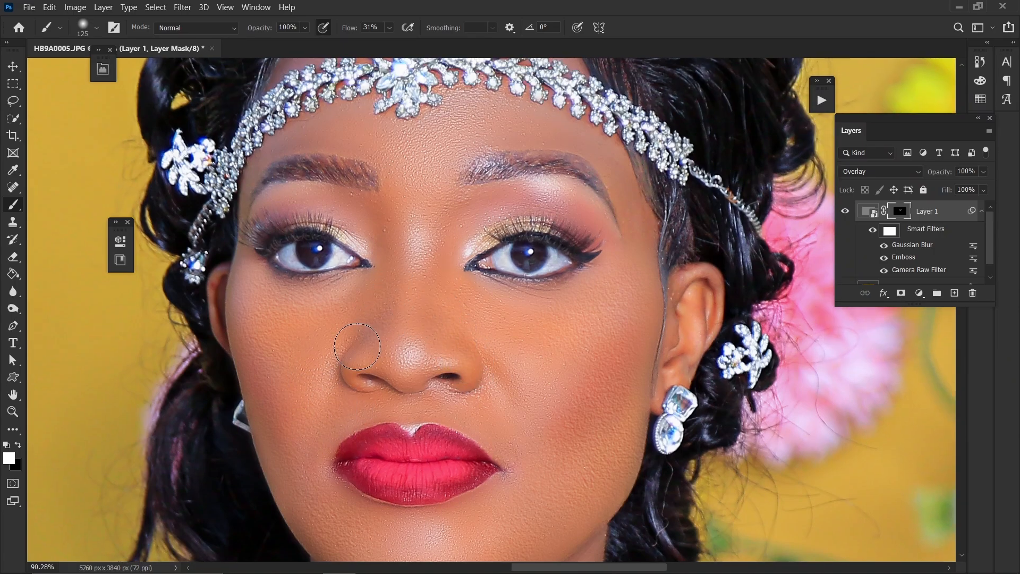
pyautogui.moveTo(518, 314); pyautogui.dragTo(513, 308)
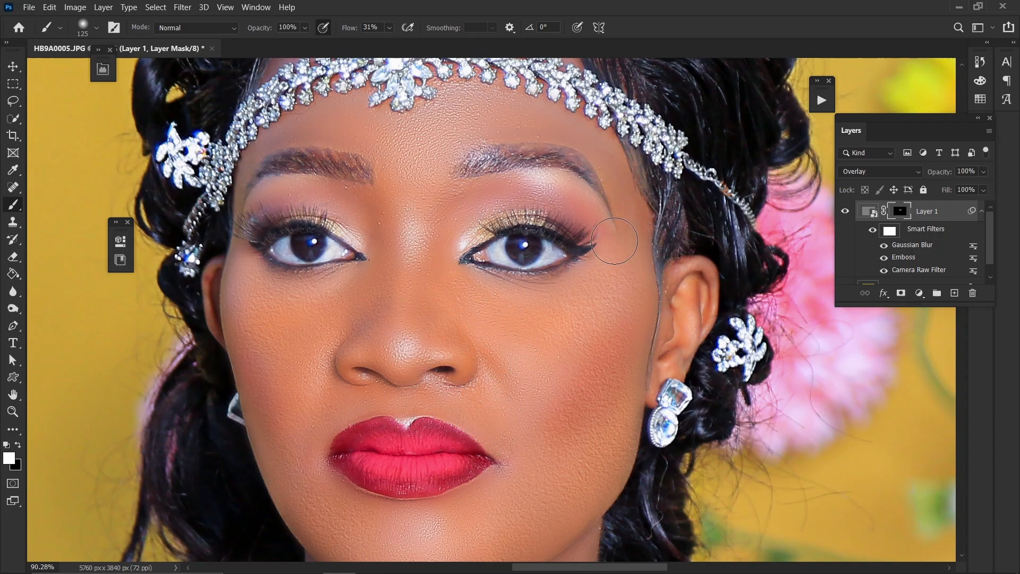
pyautogui.moveTo(627, 228); pyautogui.dragTo(609, 253)
# Paint the mask over the forehead, between the brows and the remaining face skin with a smaller brush
pyautogui.press('[')
pyautogui.press('[')
pyautogui.press('[')
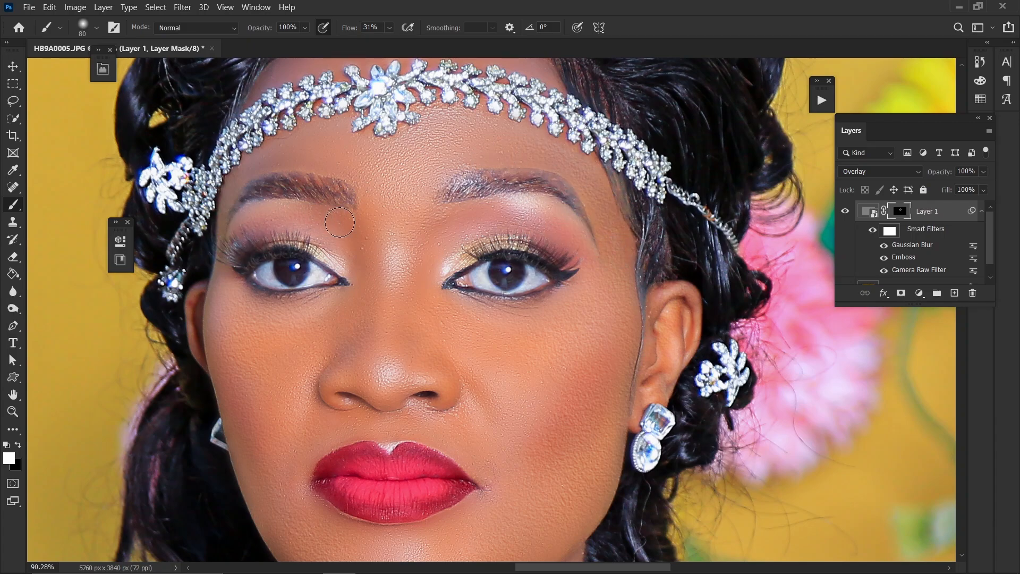
pyautogui.moveTo(435, 267); pyautogui.dragTo(433, 152)
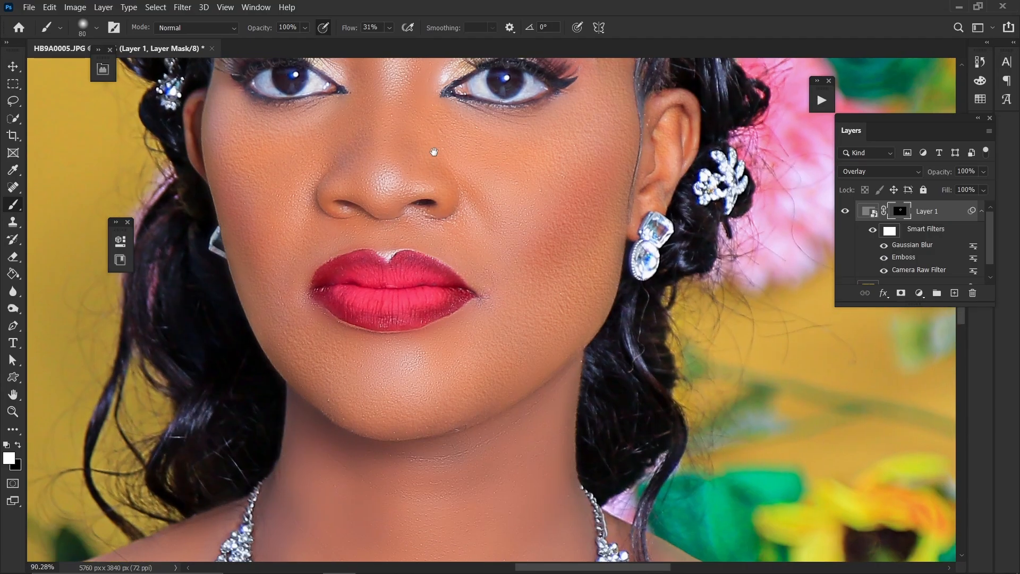
pyautogui.moveTo(431, 234); pyautogui.dragTo(475, 426)
pyautogui.press(']')
pyautogui.press(']')
pyautogui.press('[')
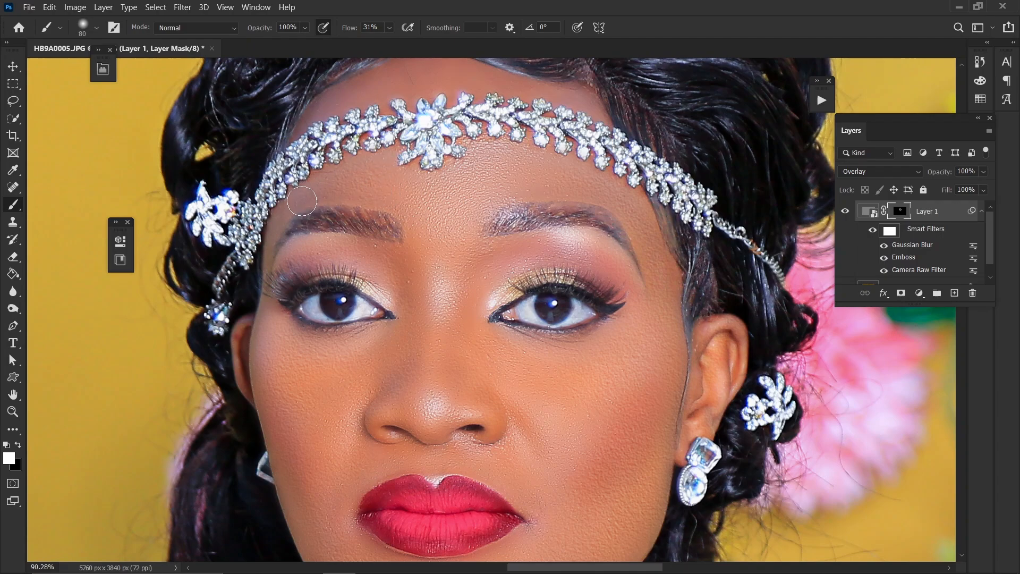
pyautogui.press('[')
pyautogui.moveTo(484, 166); pyautogui.dragTo(476, 221)
pyautogui.press(']')
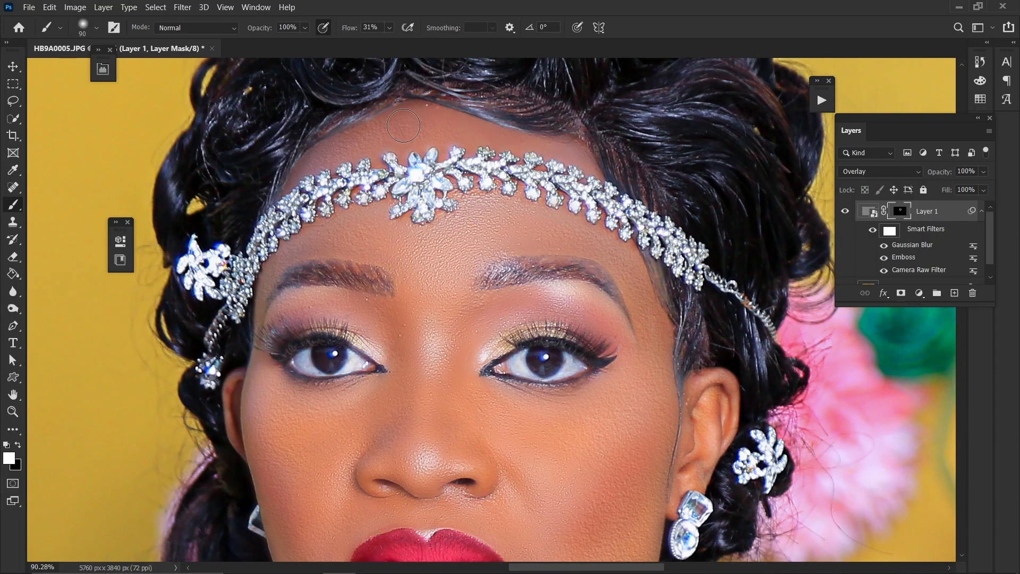
pyautogui.press('[')
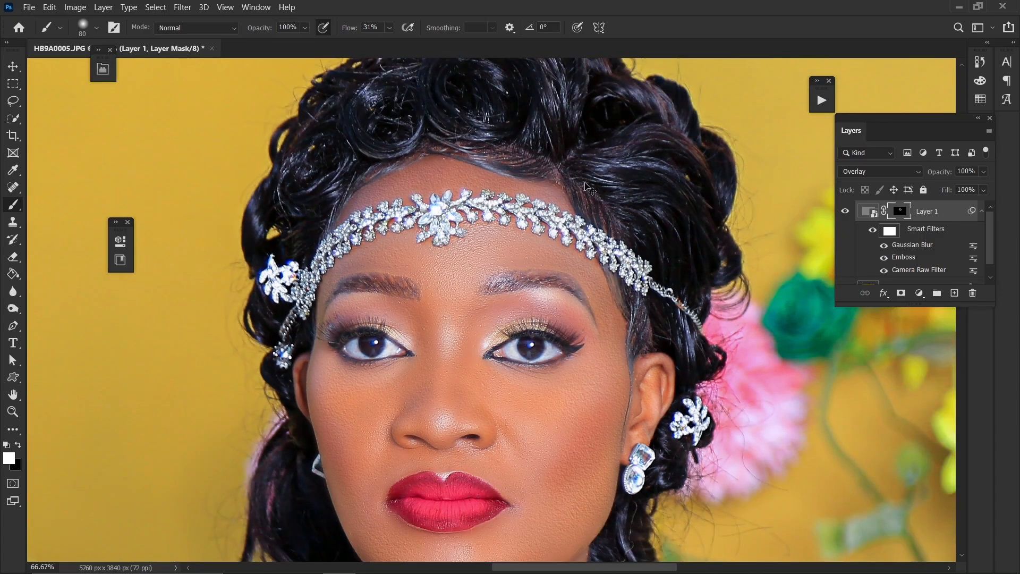
pyautogui.hotkey('ctrl', '+')
pyautogui.moveTo(472, 318); pyautogui.dragTo(479, 139)
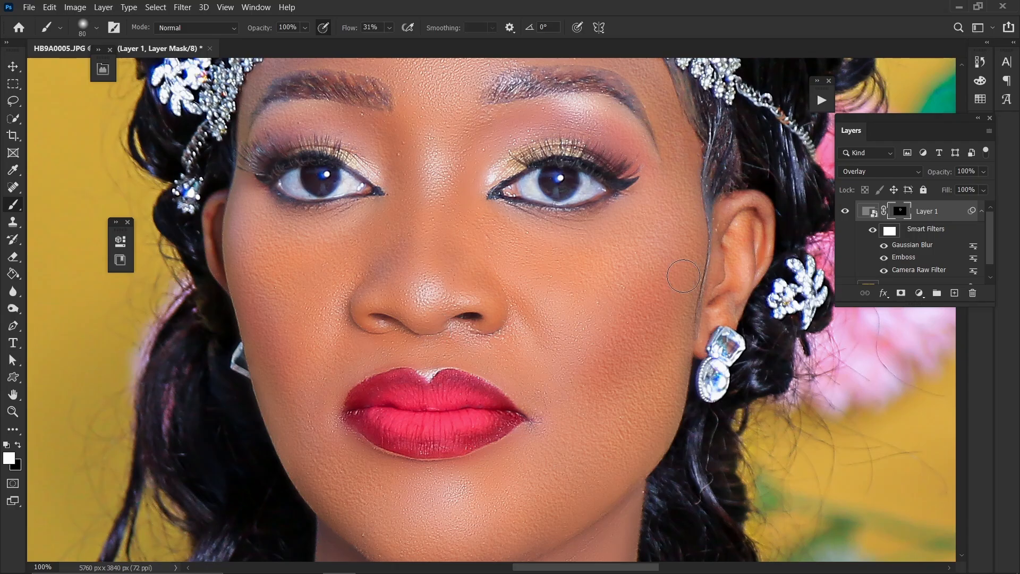
pyautogui.press(']')
pyautogui.press('[')
pyautogui.moveTo(419, 215); pyautogui.dragTo(428, 261)
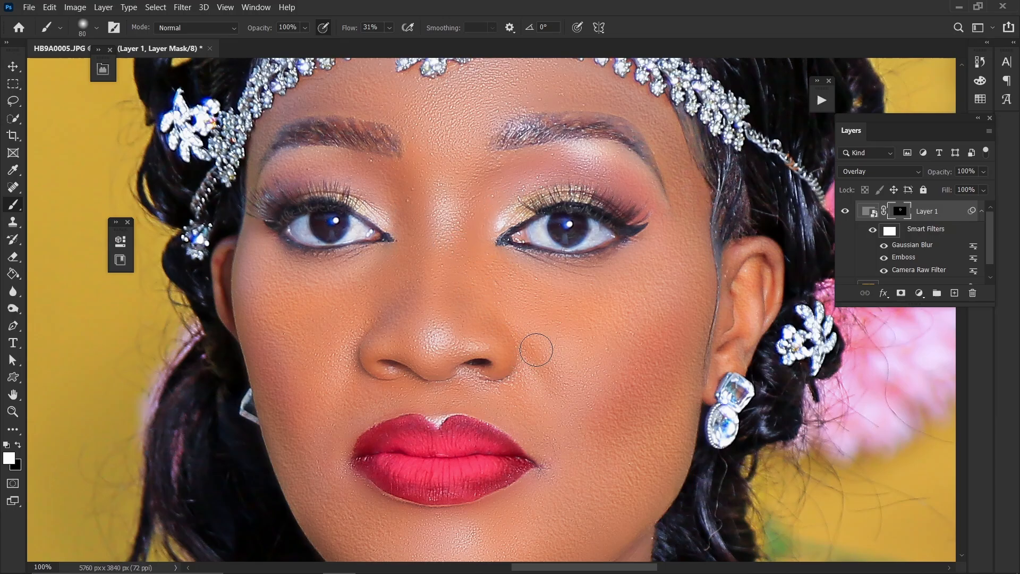
pyautogui.scroll(3, 633, 366)
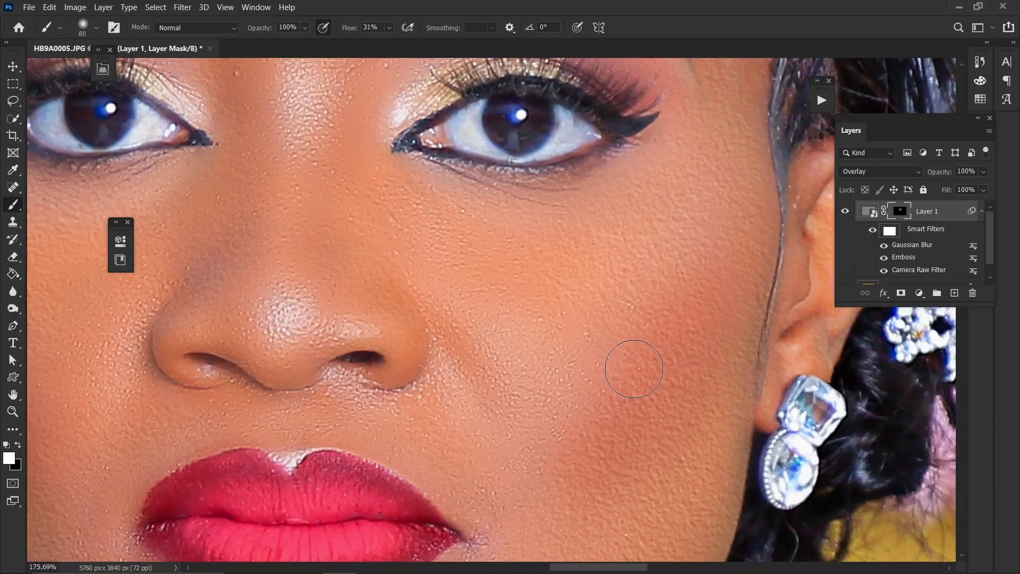
pyautogui.scroll(-2, 634, 367)
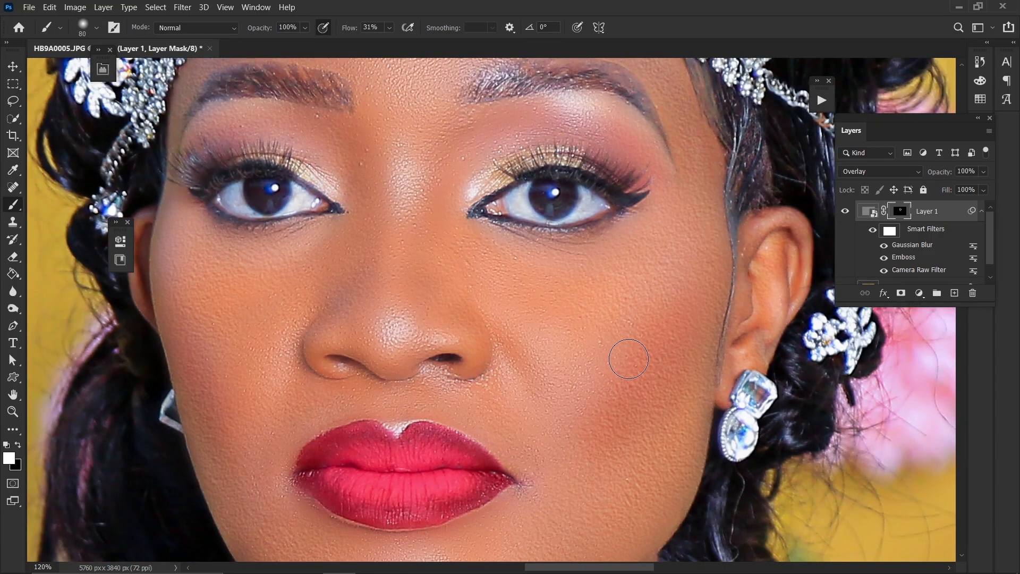
pyautogui.scroll(-1, 629, 358)
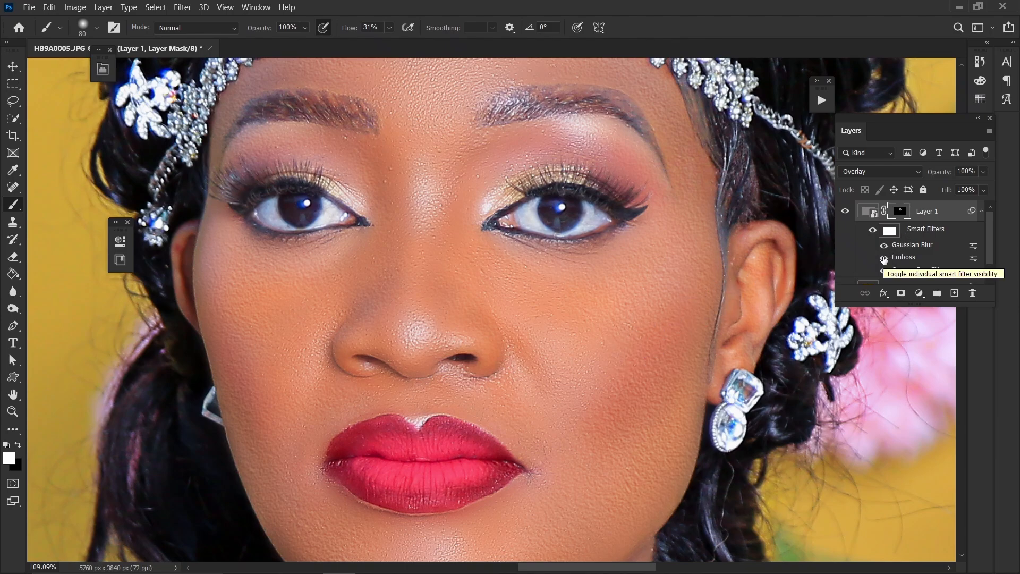
# Toggle the Emboss smart filter off and back on to compare the texture
pyautogui.click(883, 259)
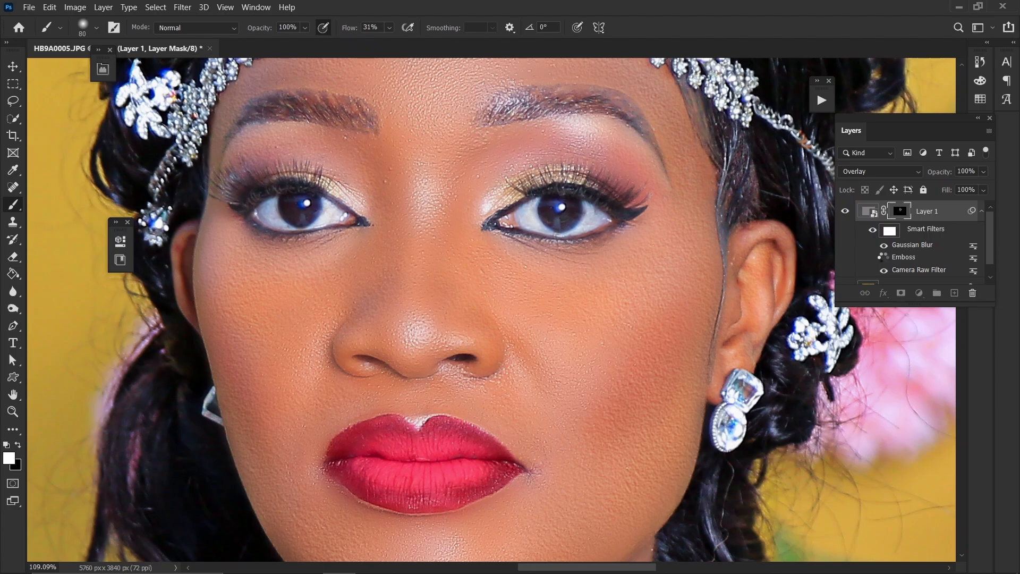
pyautogui.hotkey('ctrl', '2')
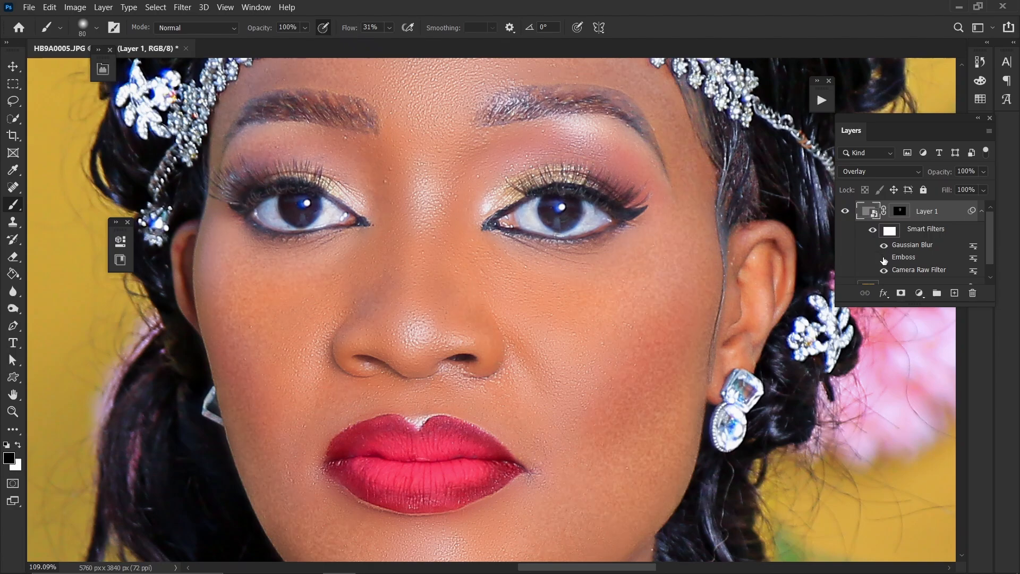
pyautogui.click(884, 260)
# Reopen the Emboss smart filter and set its Amount to 57%
pyautogui.doubleClick(905, 258)
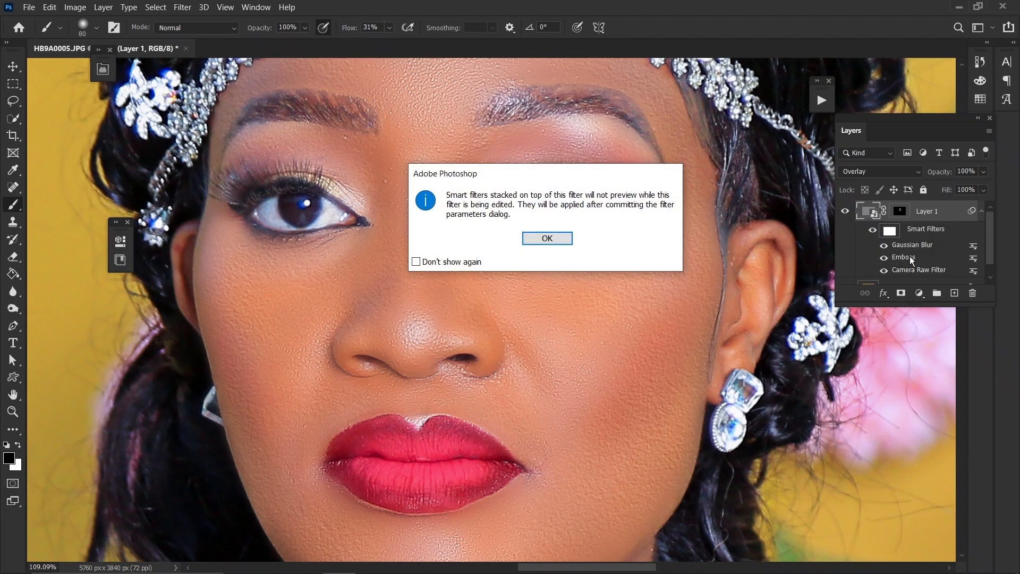
pyautogui.click(546, 238)
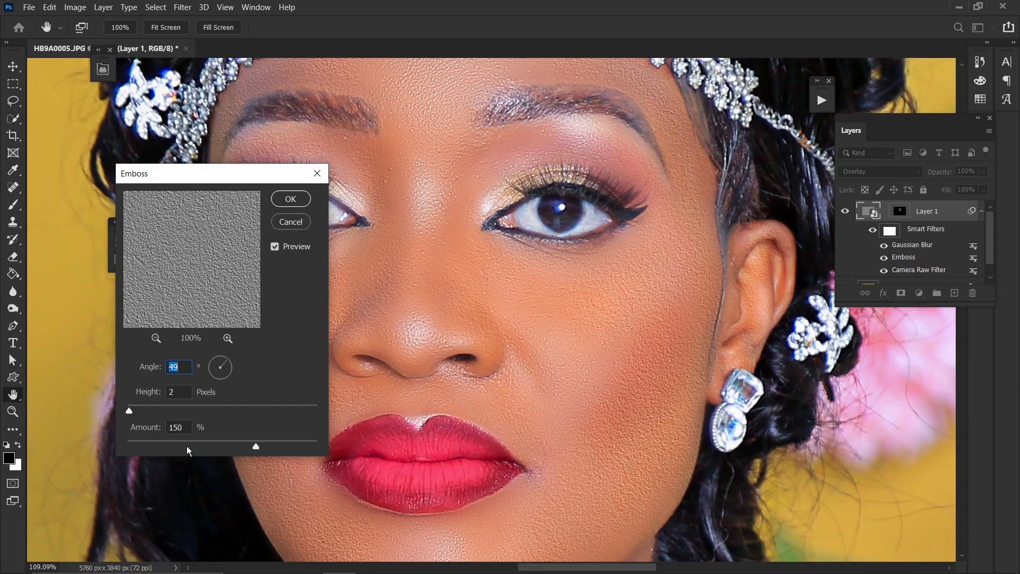
pyautogui.moveTo(236, 180); pyautogui.dragTo(806, 174)
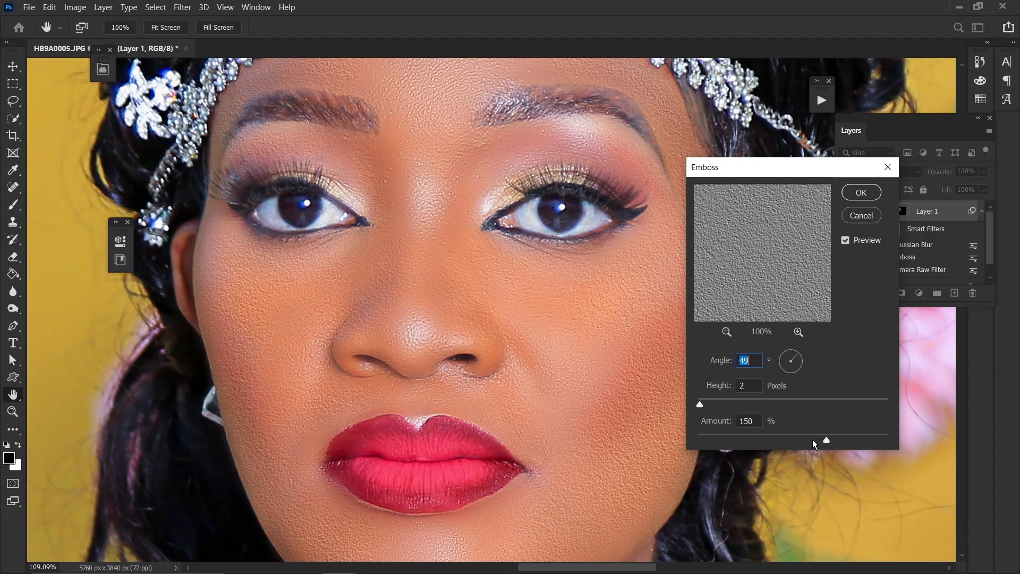
pyautogui.moveTo(807, 435); pyautogui.dragTo(764, 430)
pyautogui.moveTo(819, 168)
pyautogui.mouseDown()
pyautogui.moveTo(776, 169)
pyautogui.moveTo(788, 109)
pyautogui.moveTo(889, 137)
pyautogui.moveTo(862, 161)
pyautogui.moveTo(828, 168)
pyautogui.mouseUp()
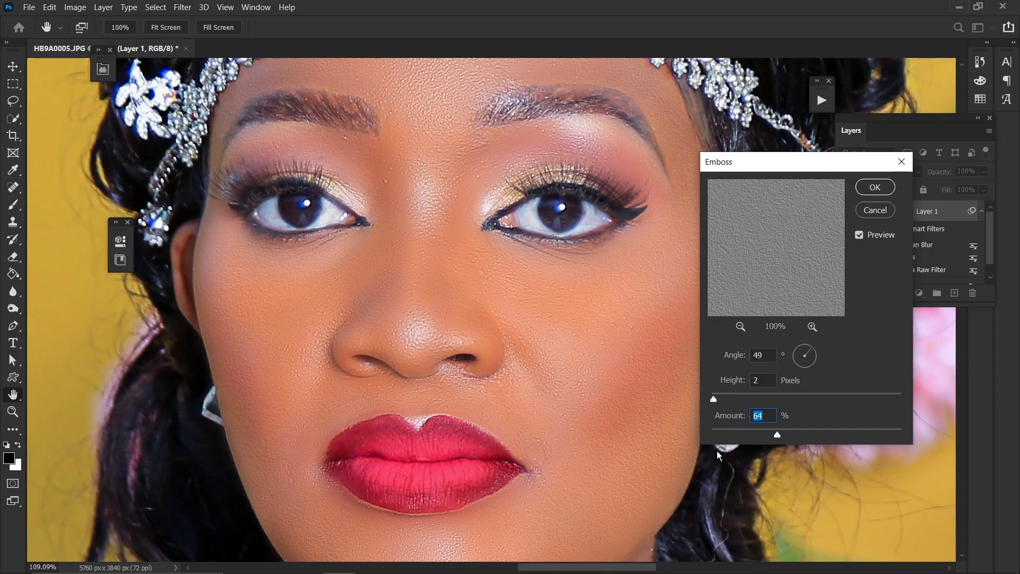
pyautogui.moveTo(726, 432); pyautogui.dragTo(754, 430)
pyautogui.moveTo(552, 345); pyautogui.dragTo(528, 326)
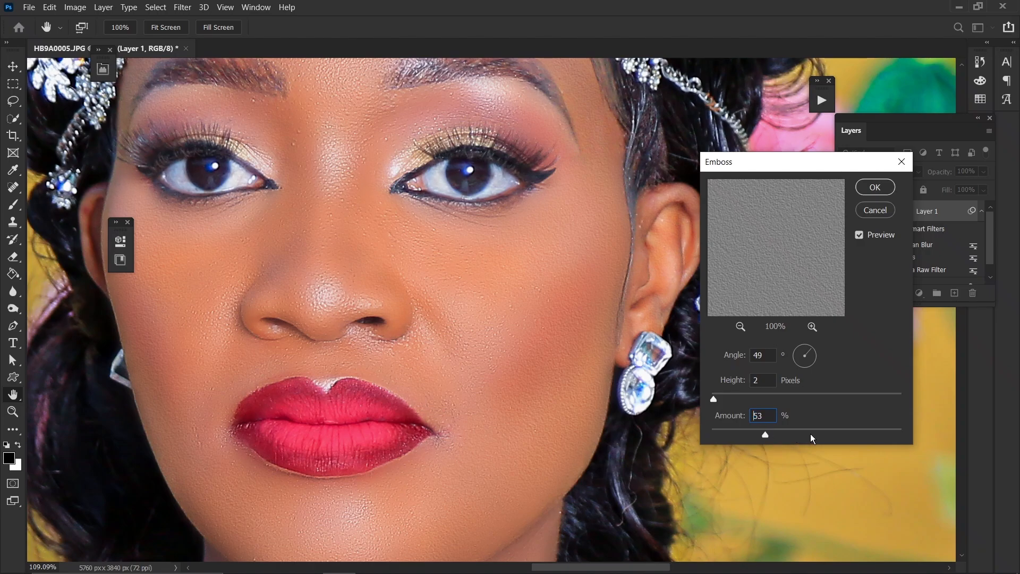
pyautogui.moveTo(811, 433); pyautogui.dragTo(837, 433)
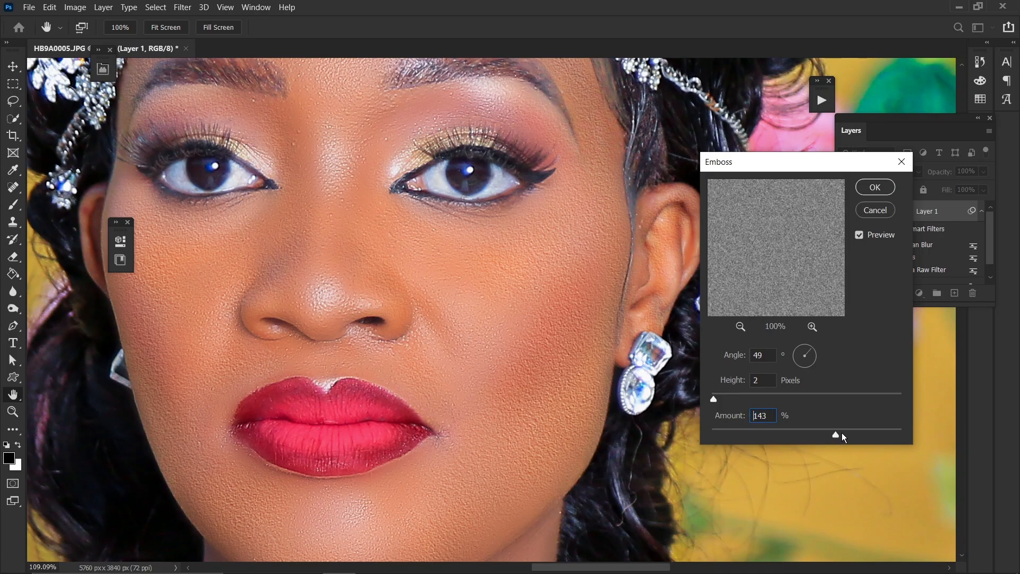
pyautogui.click(842, 434)
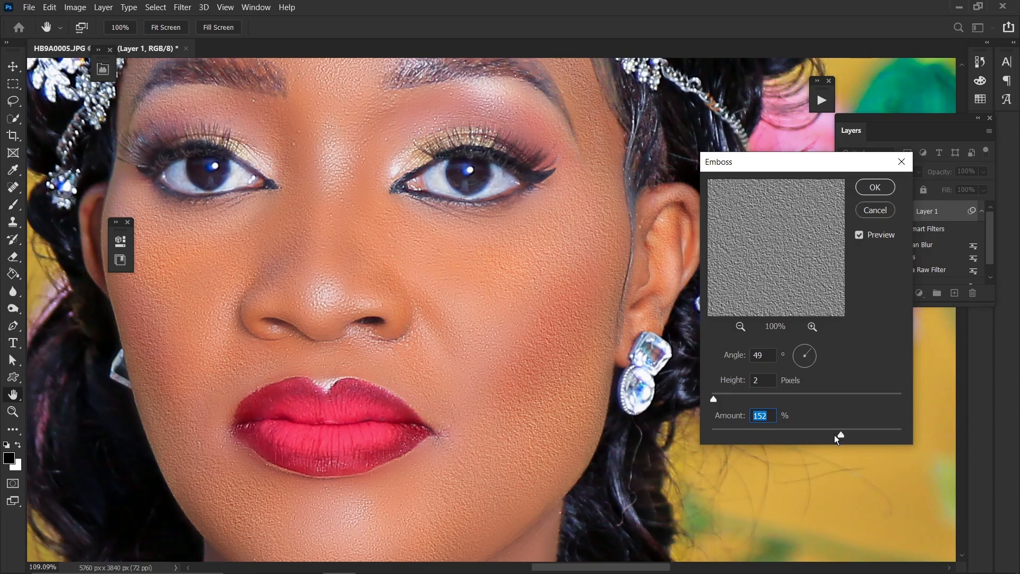
pyautogui.click(813, 433)
pyautogui.moveTo(784, 434); pyautogui.dragTo(770, 431)
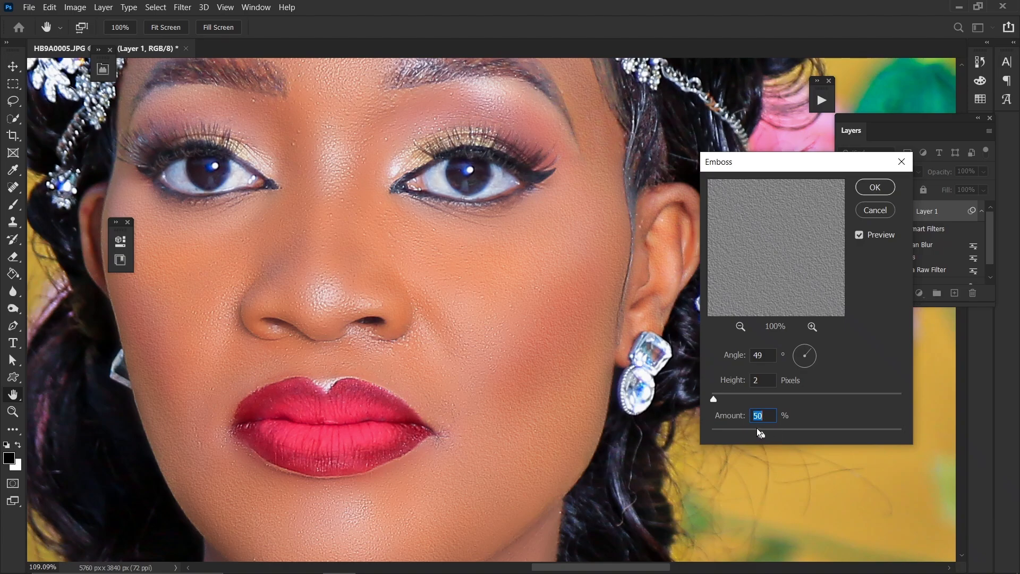
pyautogui.click(758, 432)
pyautogui.press('ctrl')
pyautogui.hotkey('ctrl', '1')
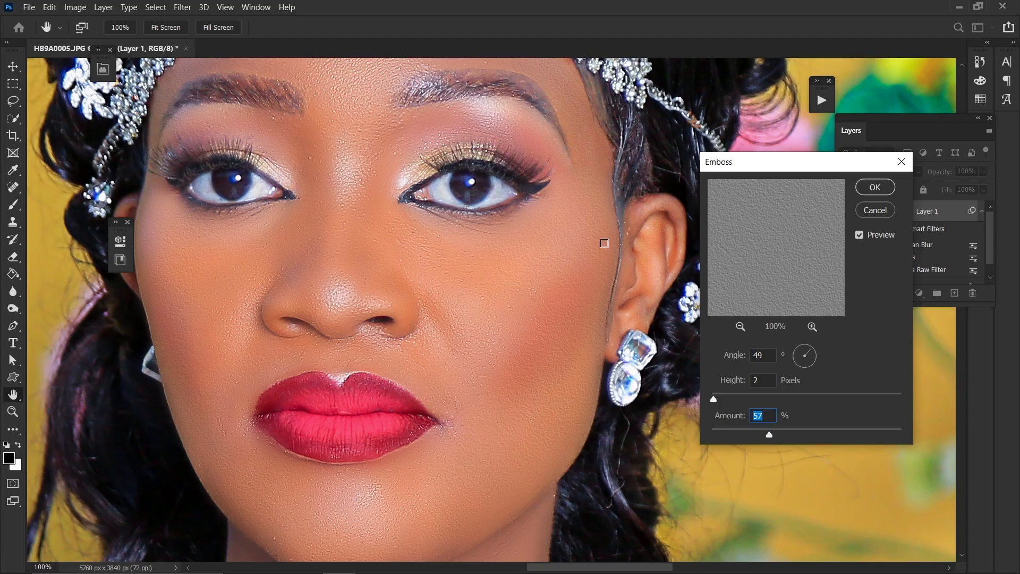
pyautogui.click(875, 188)
# Reopen the Gaussian Blur smart filter and set its Radius to 1.2 pixels
pyautogui.press('b')
pyautogui.click(773, 434)
pyautogui.click(866, 187)
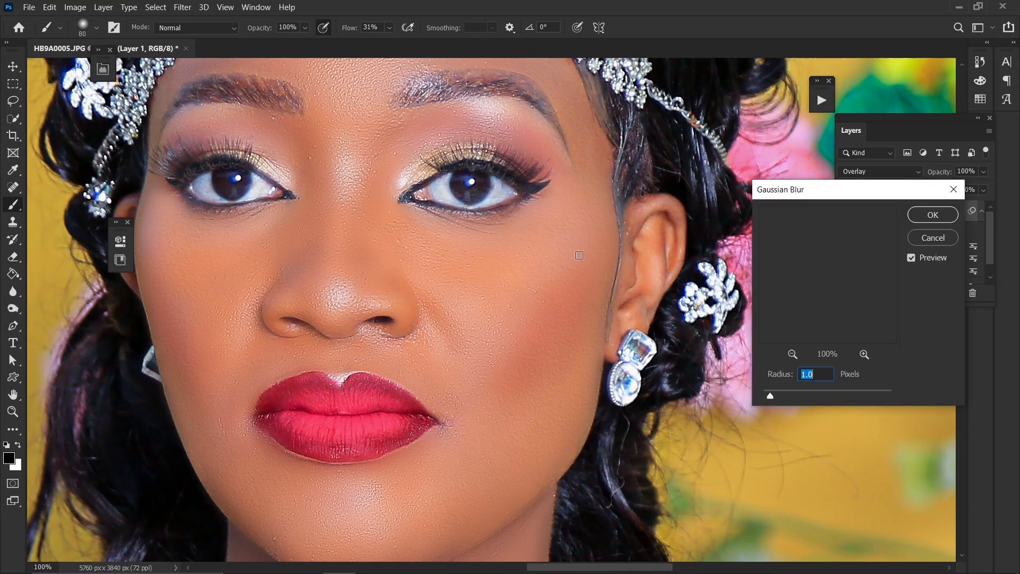
pyautogui.moveTo(772, 396); pyautogui.dragTo(772, 396)
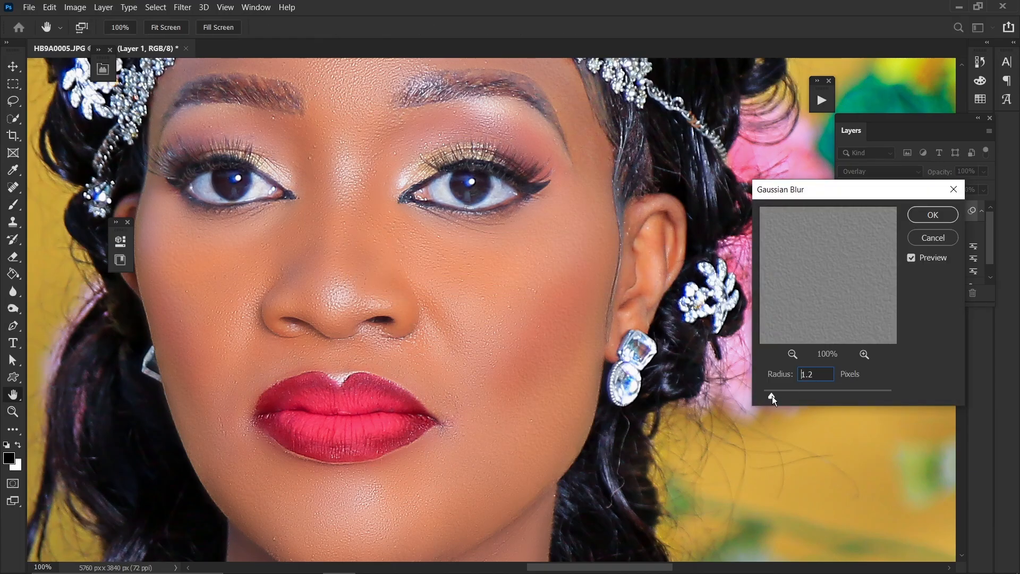
pyautogui.click(923, 212)
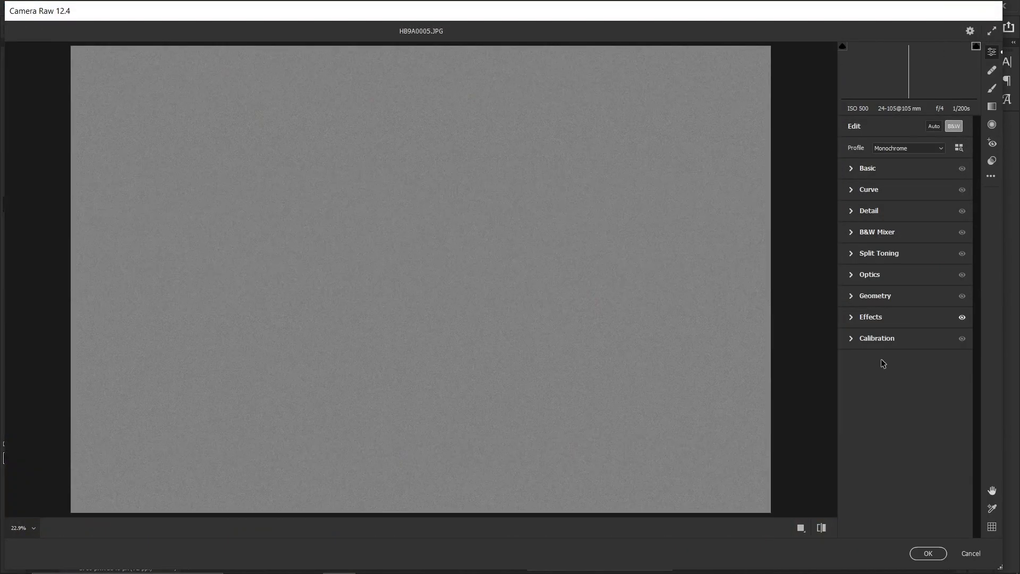
# Reopen the Camera Raw Filter, adjust Grain in the Effects section, and confirm
pyautogui.click(886, 319)
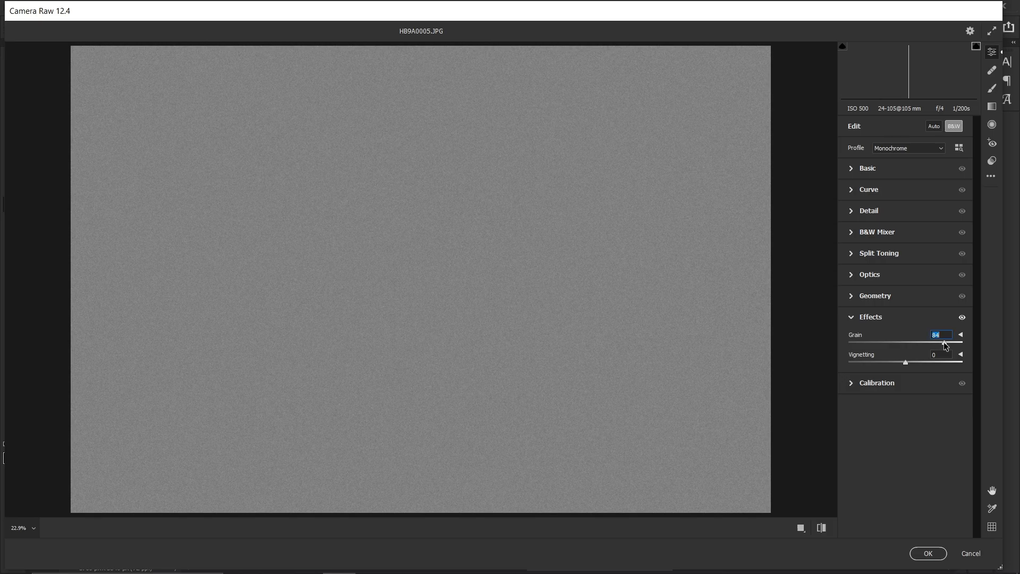
pyautogui.moveTo(945, 345); pyautogui.dragTo(947, 345)
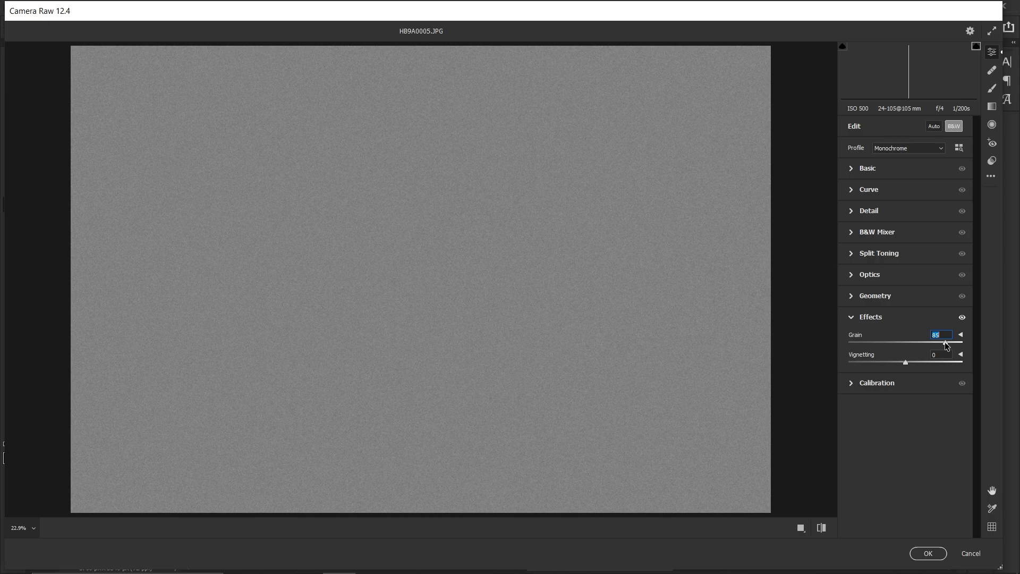
pyautogui.click(928, 553)
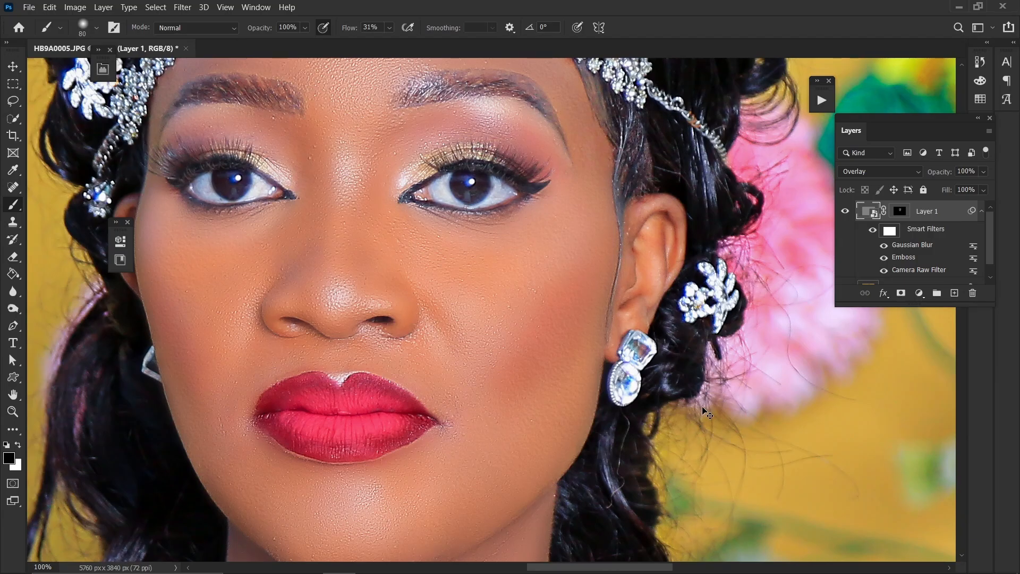
# Zoom and scroll around the face and layer stack to examine the final skin texture
pyautogui.hotkey('ctrl', '-')
pyautogui.hotkey('ctrl', '+')
pyautogui.scroll(3, 371, 208)
pyautogui.scroll(-5, 371, 209)
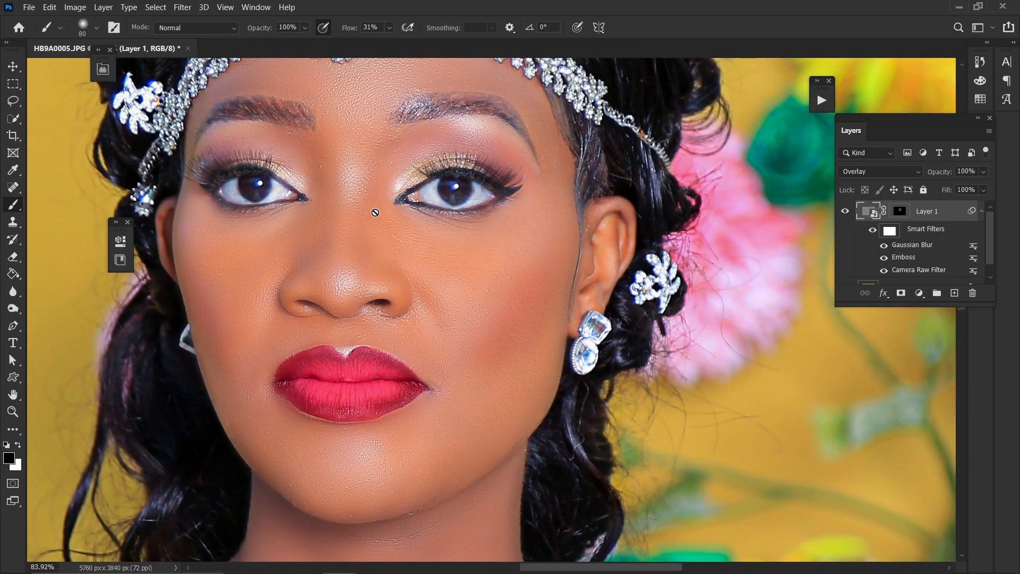
pyautogui.scroll(3, 372, 212)
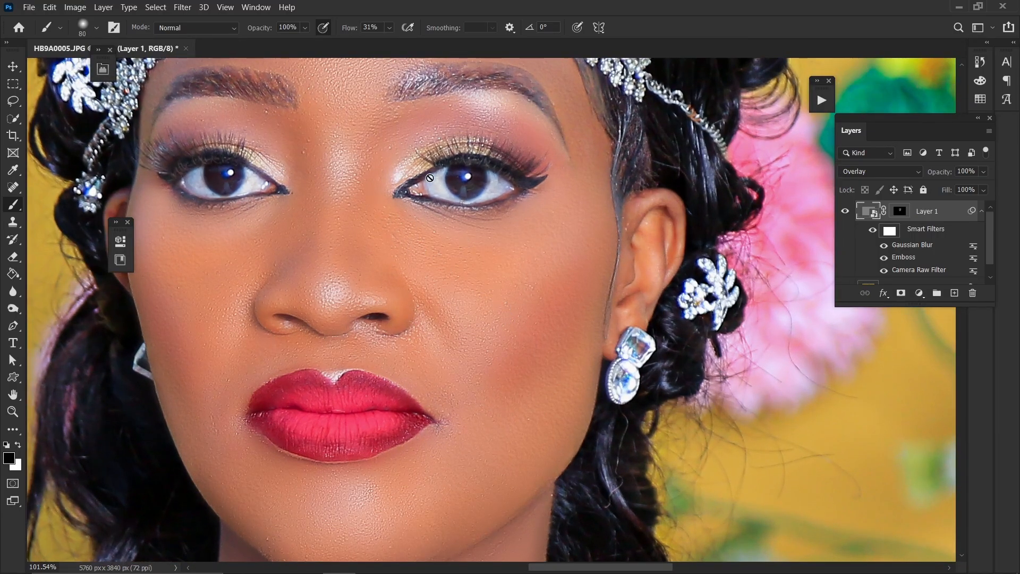
pyautogui.moveTo(421, 179)
pyautogui.mouseDown()
pyautogui.moveTo(444, 243)
pyautogui.moveTo(452, 346)
pyautogui.moveTo(461, 345)
pyautogui.moveTo(435, 176)
pyautogui.mouseUp()
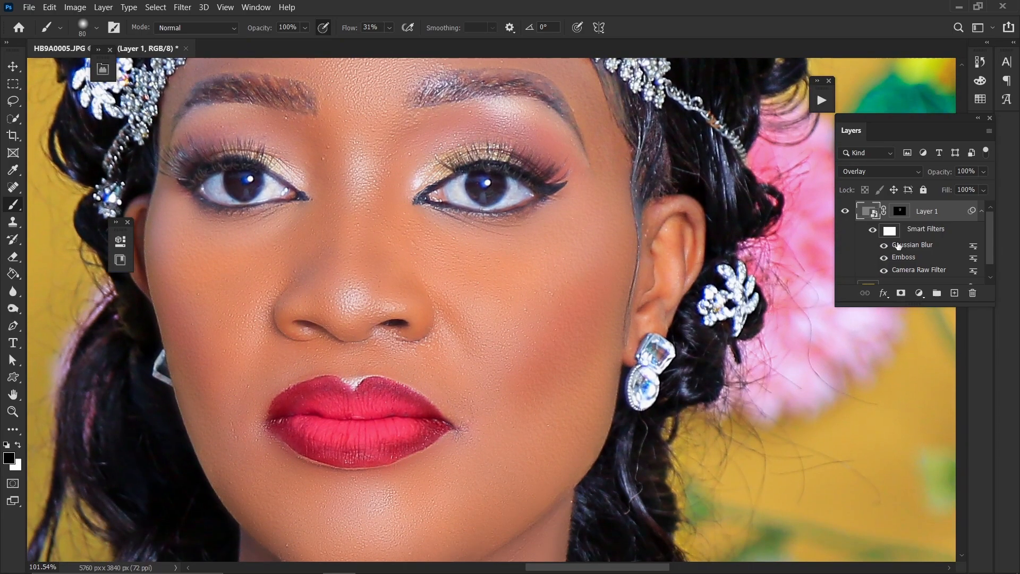
pyautogui.scroll(-1, 920, 265)
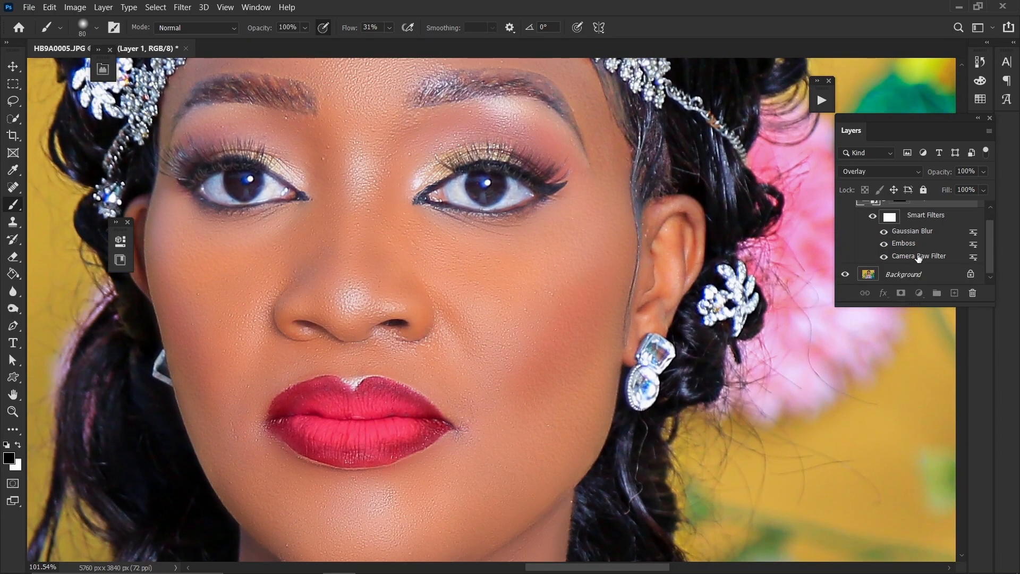
# Put the textured skin layer into a new group and collapse the group
pyautogui.scroll(1, 918, 258)
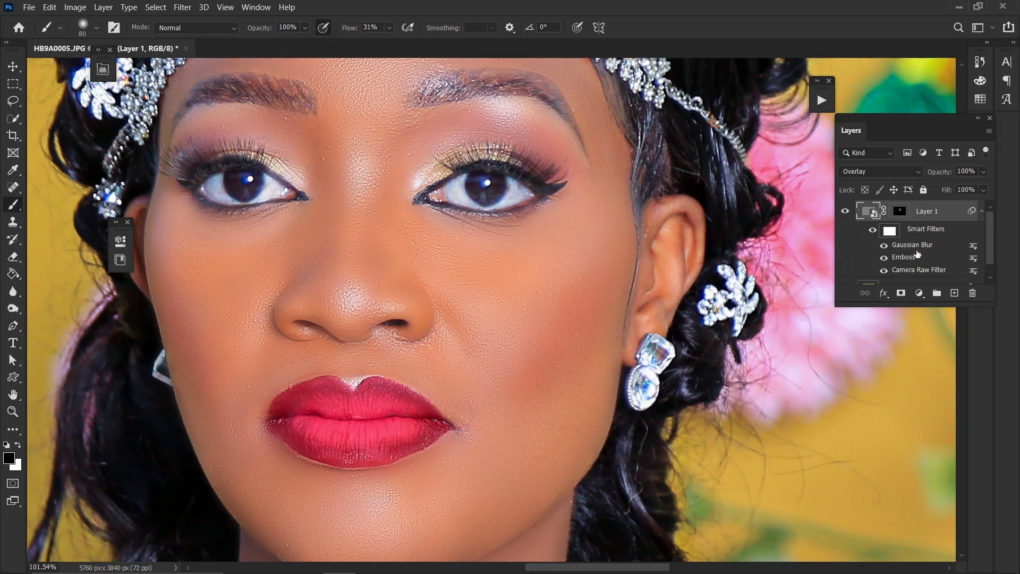
pyautogui.hotkey('ctrl', 'g')
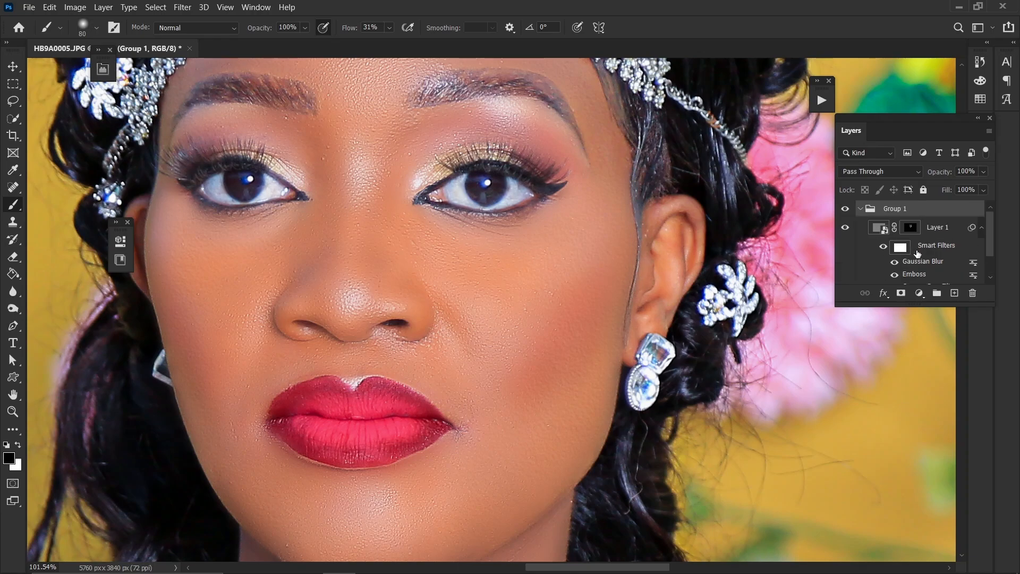
pyautogui.click(862, 210)
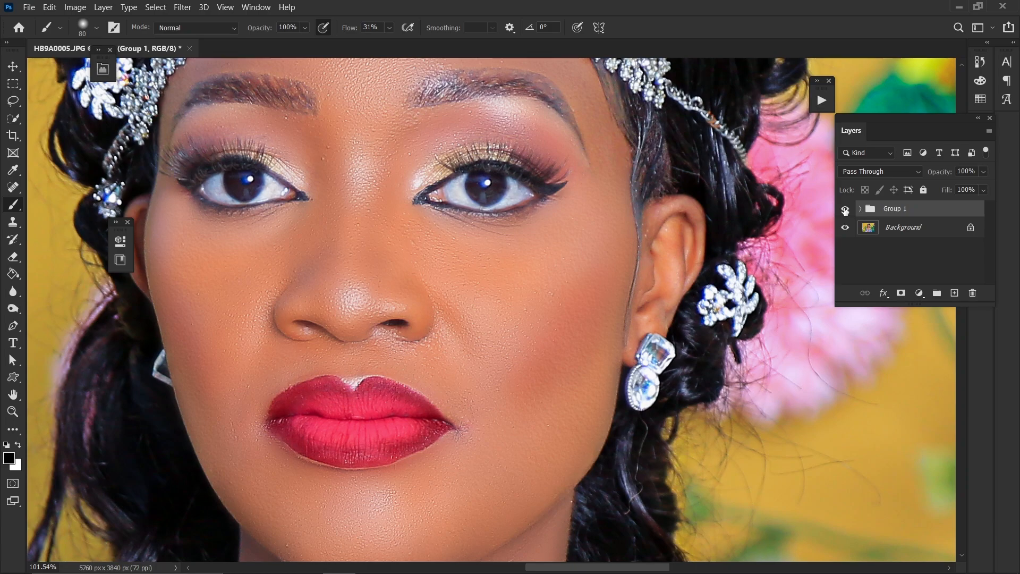
# Toggle the group's visibility repeatedly to compare the skin with and without the texture
pyautogui.click(845, 210)
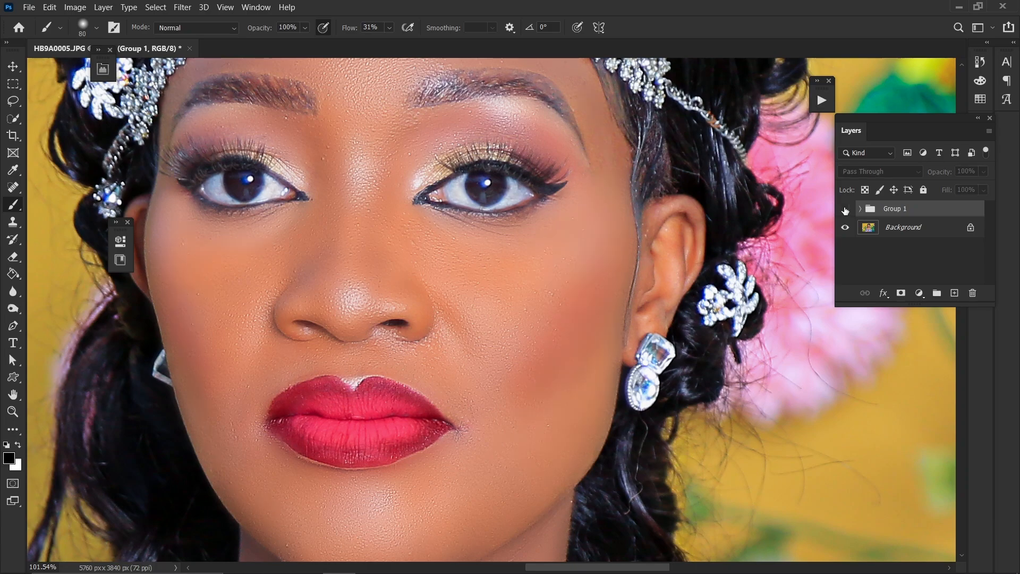
pyautogui.click(845, 210)
pyautogui.click(846, 210)
pyautogui.click(845, 210)
pyautogui.moveTo(464, 250); pyautogui.dragTo(483, 232)
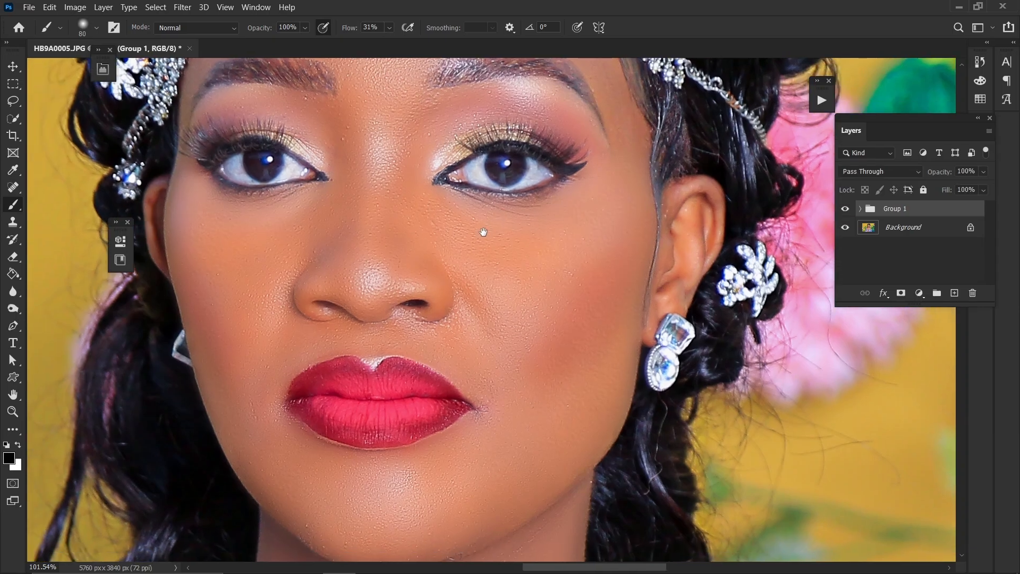
pyautogui.click(845, 210)
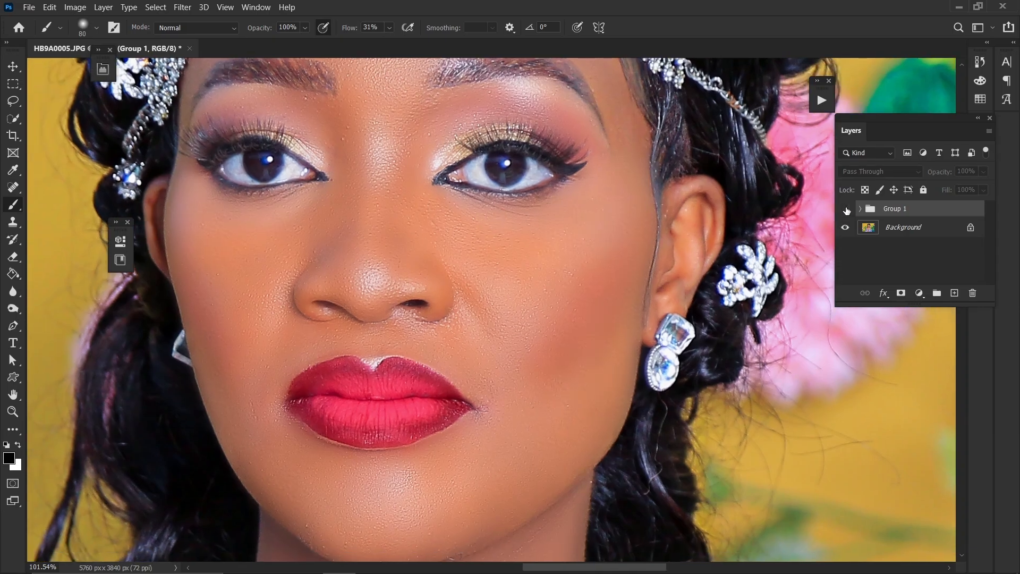
pyautogui.click(845, 210)
pyautogui.click(845, 210)
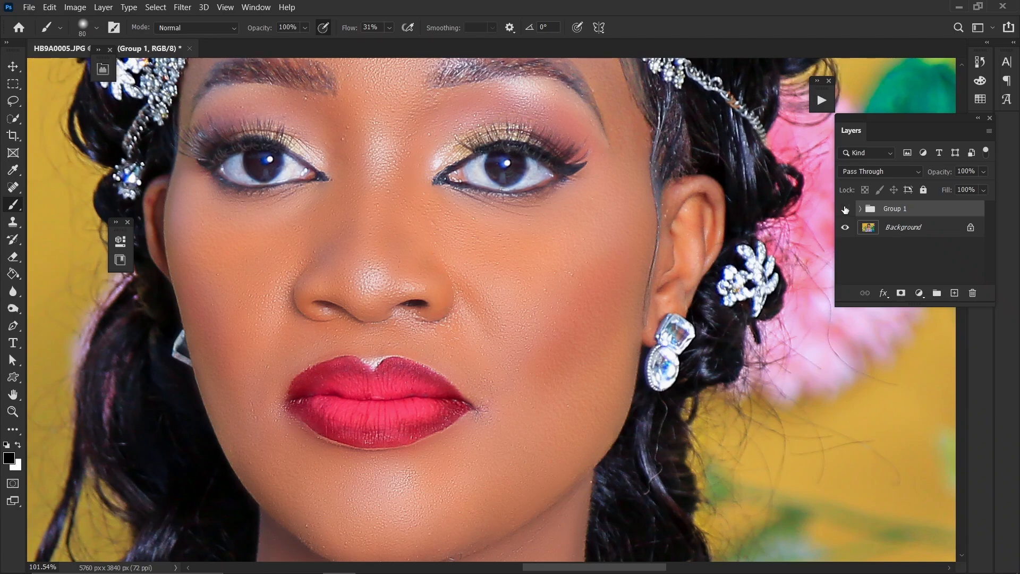
pyautogui.click(845, 210)
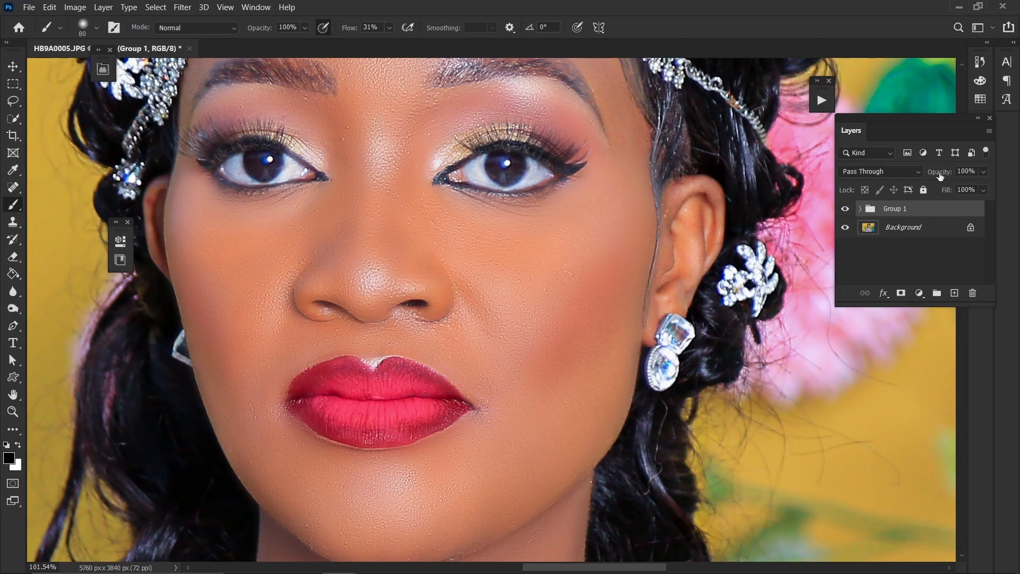
pyautogui.click(984, 172)
pyautogui.moveTo(975, 183); pyautogui.dragTo(928, 189)
pyautogui.moveTo(966, 189); pyautogui.dragTo(969, 188)
# Try to paint on the face with the Brush tool while the group is selected, then dismiss the alert
pyautogui.moveTo(443, 278); pyautogui.dragTo(446, 360)
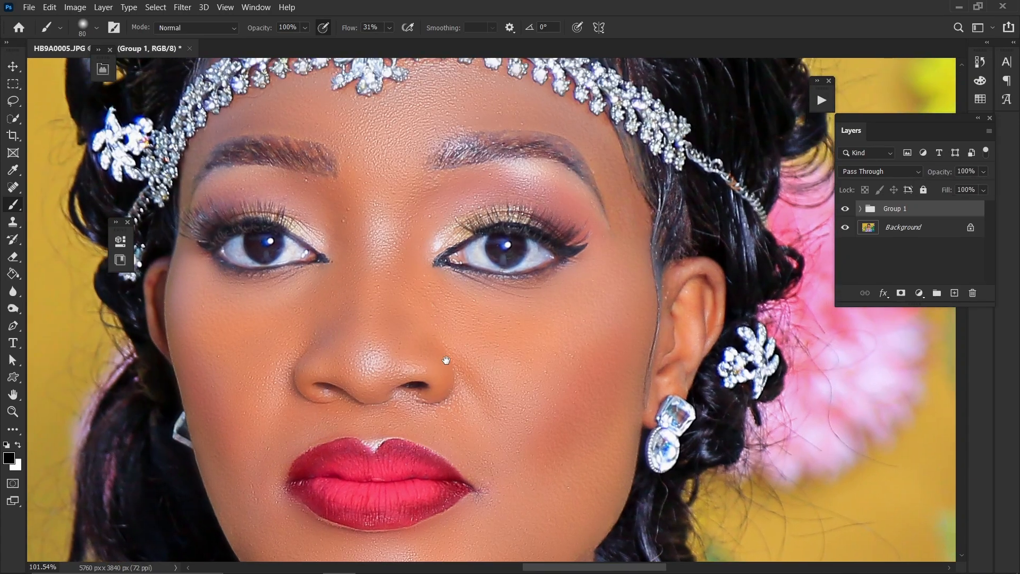
pyautogui.click(457, 333)
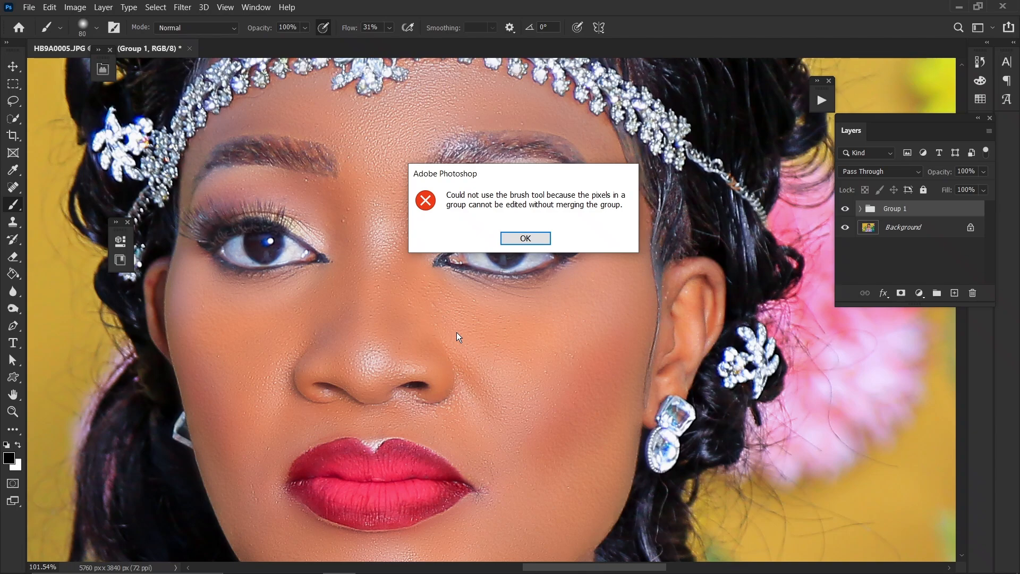
pyautogui.press('Return')
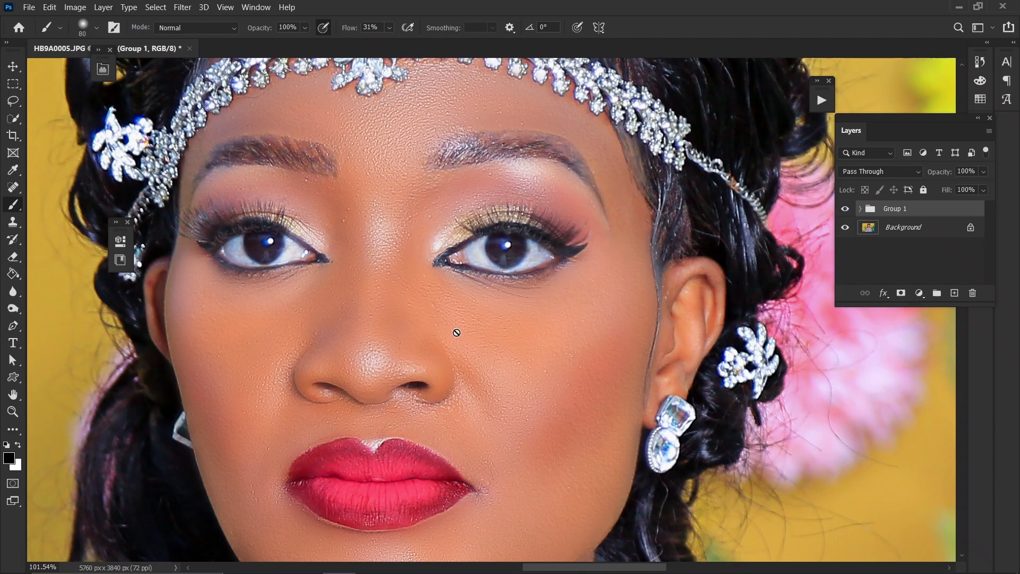